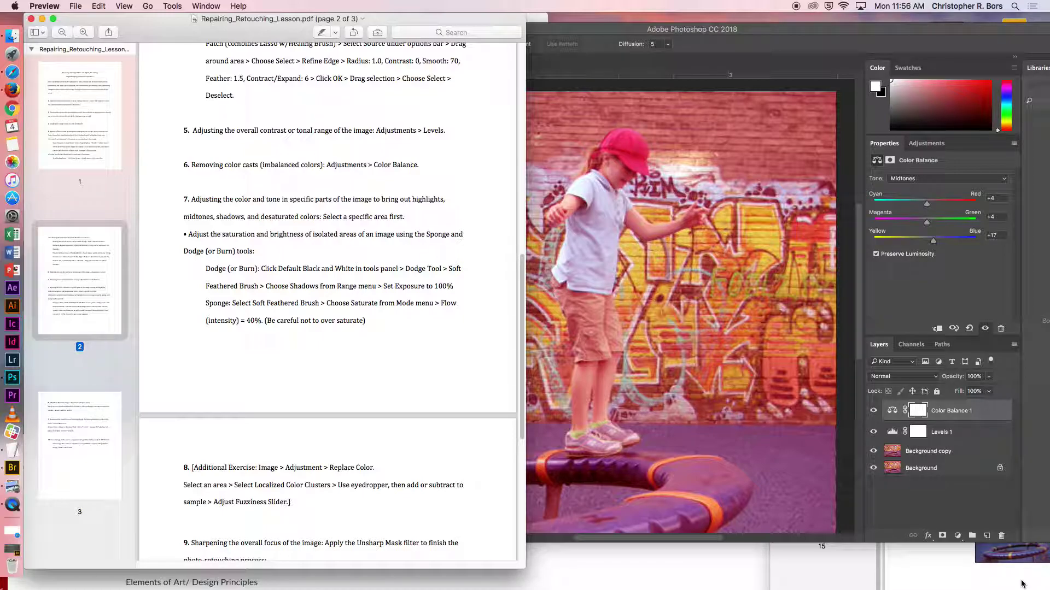
# Switch to Photoshop and draw a Lasso selection around the girl's face beneath the cap
pyautogui.click(770, 168)
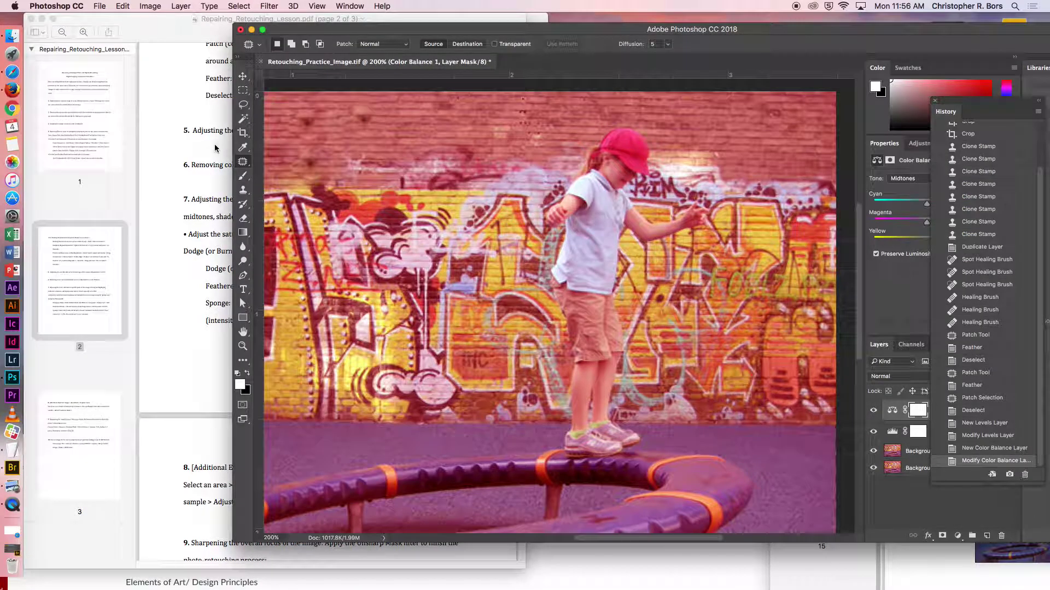
pyautogui.click(243, 105)
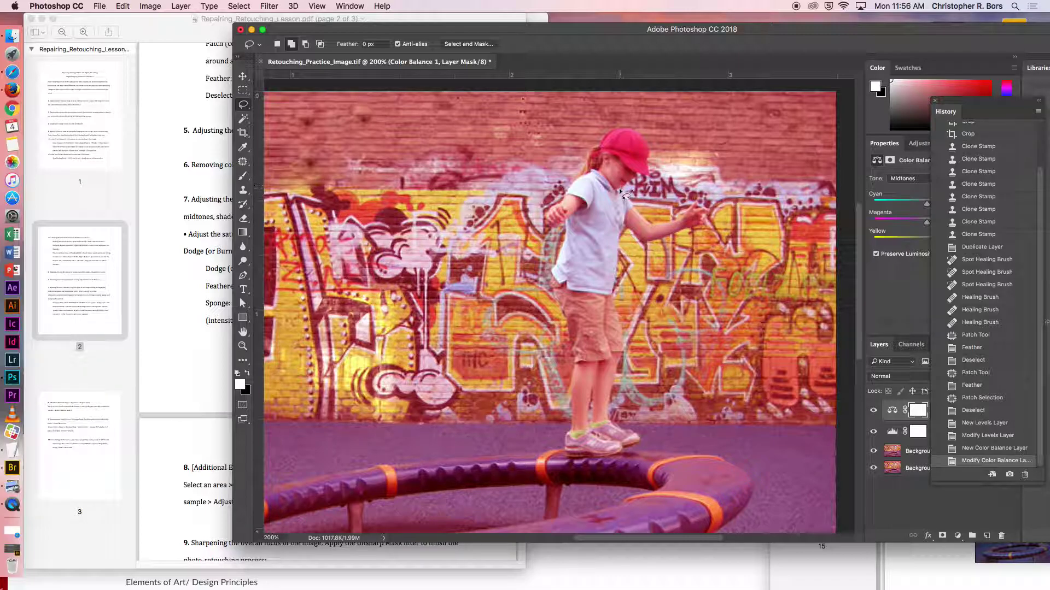
pyautogui.moveTo(634, 176)
pyautogui.mouseDown()
pyautogui.moveTo(607, 159)
pyautogui.moveTo(604, 183)
pyautogui.moveTo(621, 186)
pyautogui.mouseUp()
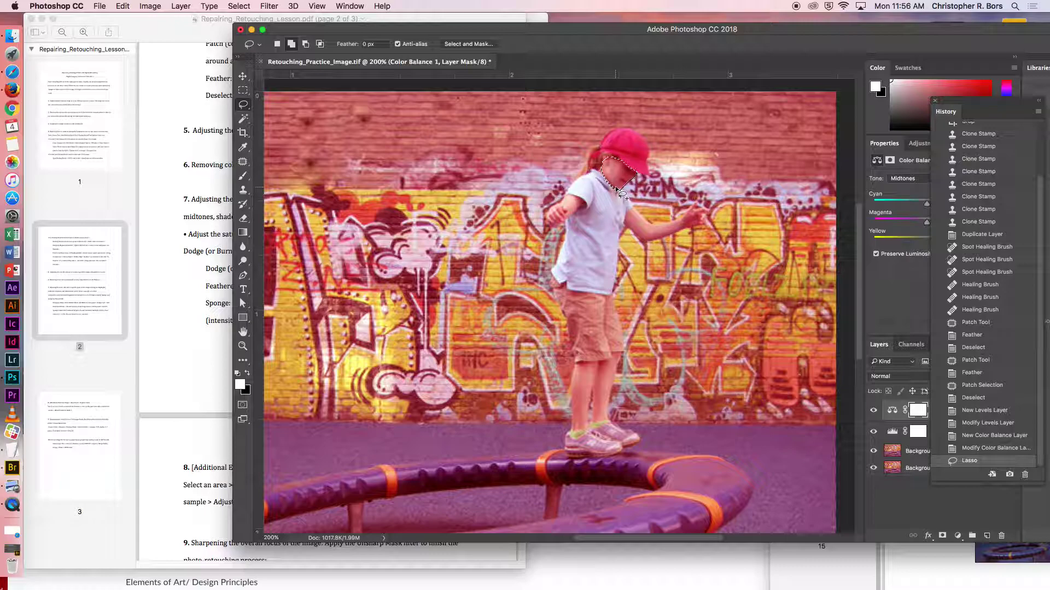
# Add a Color Balance adjustment layer masked to the face, try a slight midtone shift toward blue, and revert the shift
pyautogui.click(957, 536)
pyautogui.scroll(-5, 965, 530)
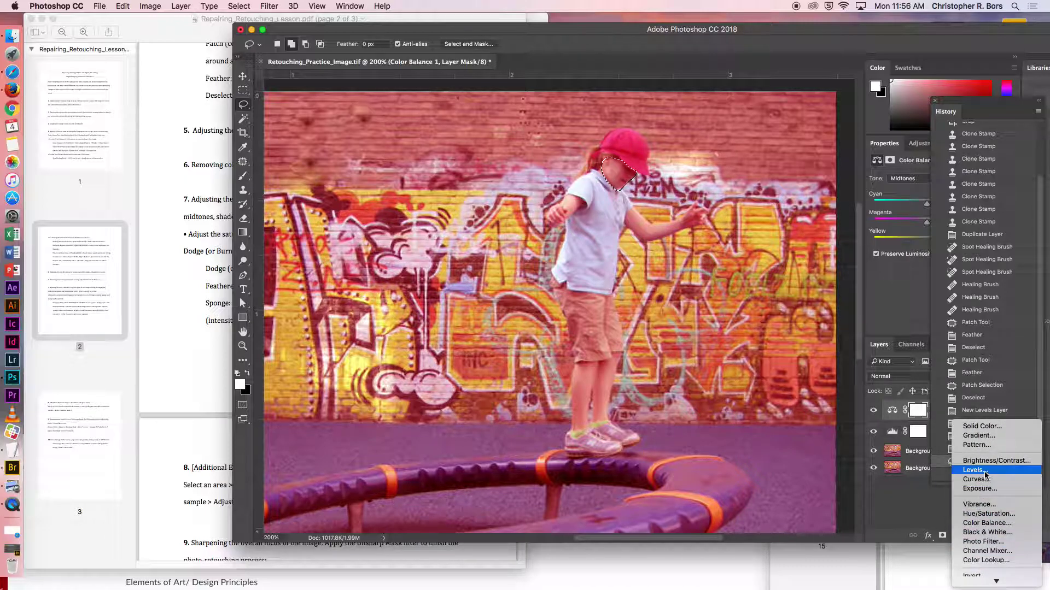
pyautogui.click(987, 523)
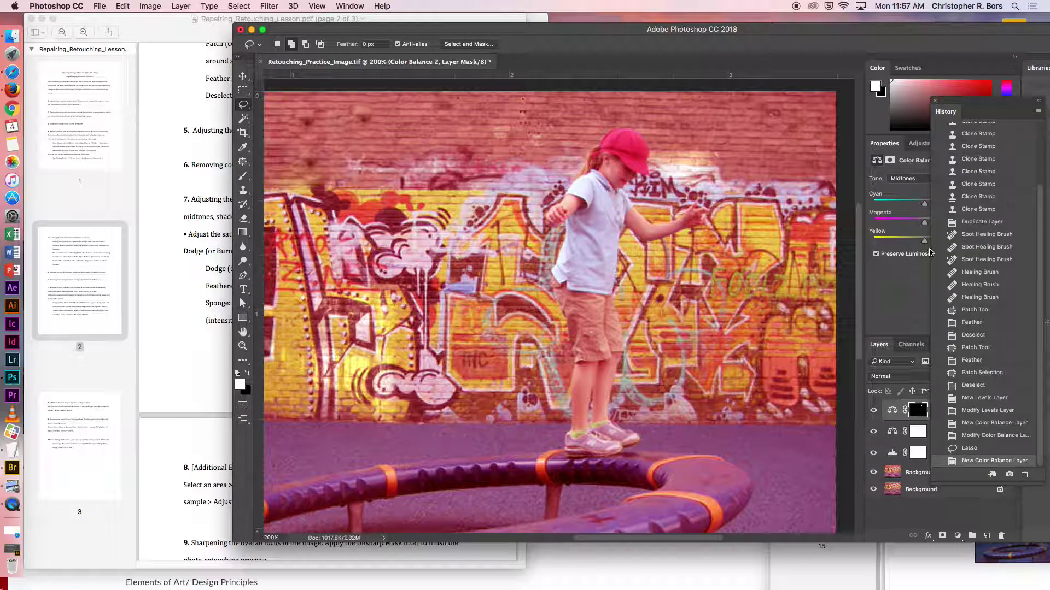
pyautogui.moveTo(923, 241); pyautogui.dragTo(925, 241)
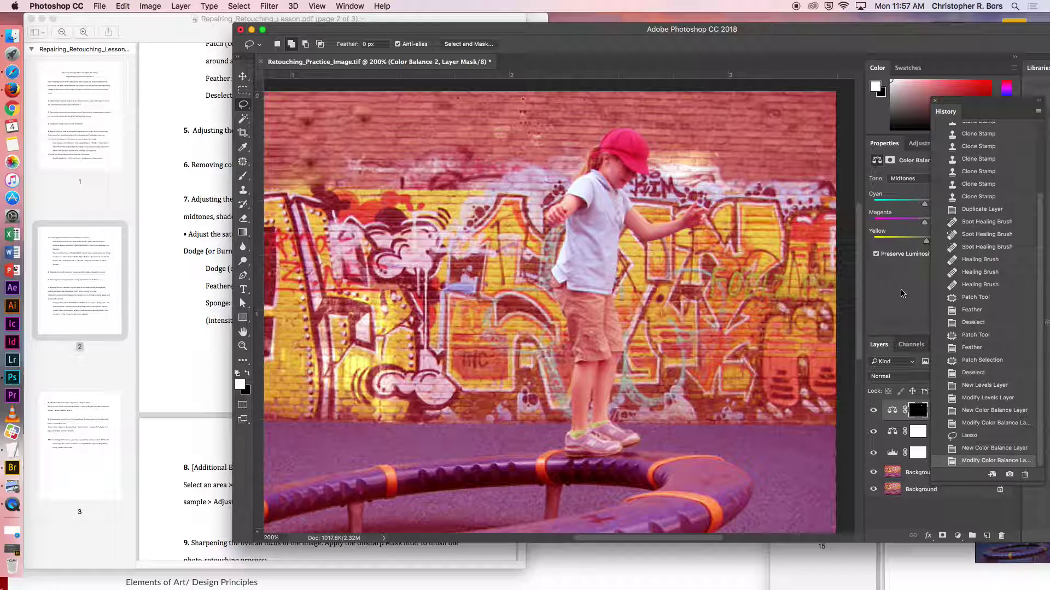
pyautogui.click(976, 449)
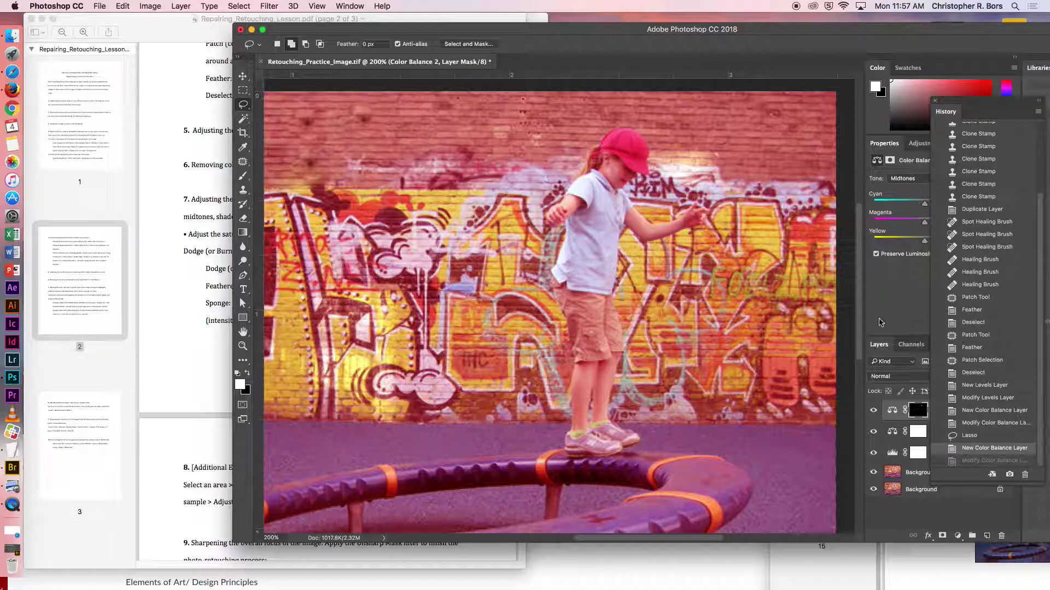
# Float and enlarge the Layers panel and delete the Color Balance 2 layer
pyautogui.moveTo(886, 348); pyautogui.dragTo(811, 115)
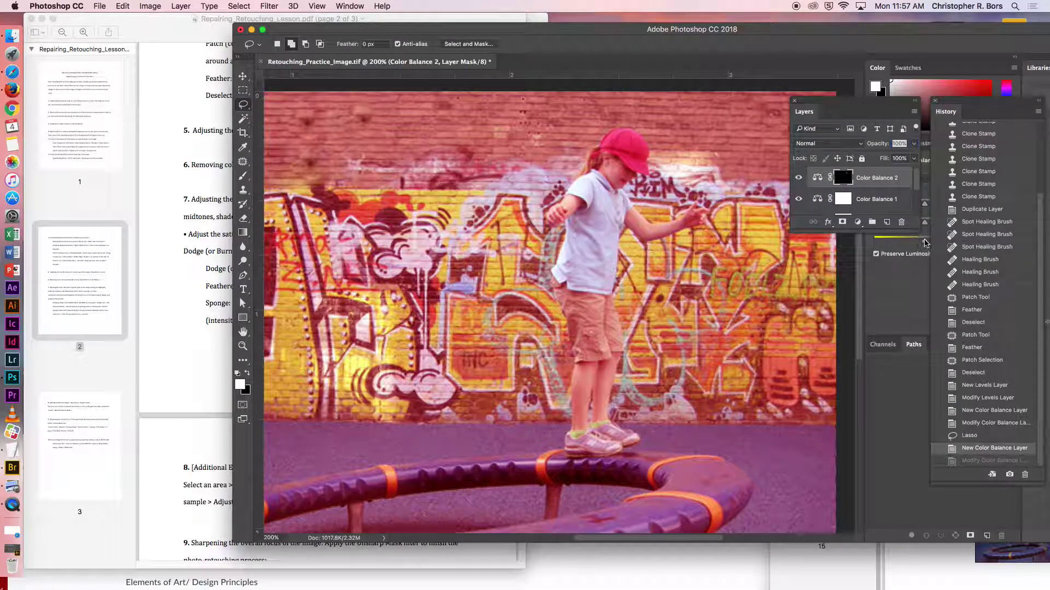
pyautogui.moveTo(921, 232); pyautogui.dragTo(981, 505)
pyautogui.moveTo(897, 180); pyautogui.dragTo(962, 495)
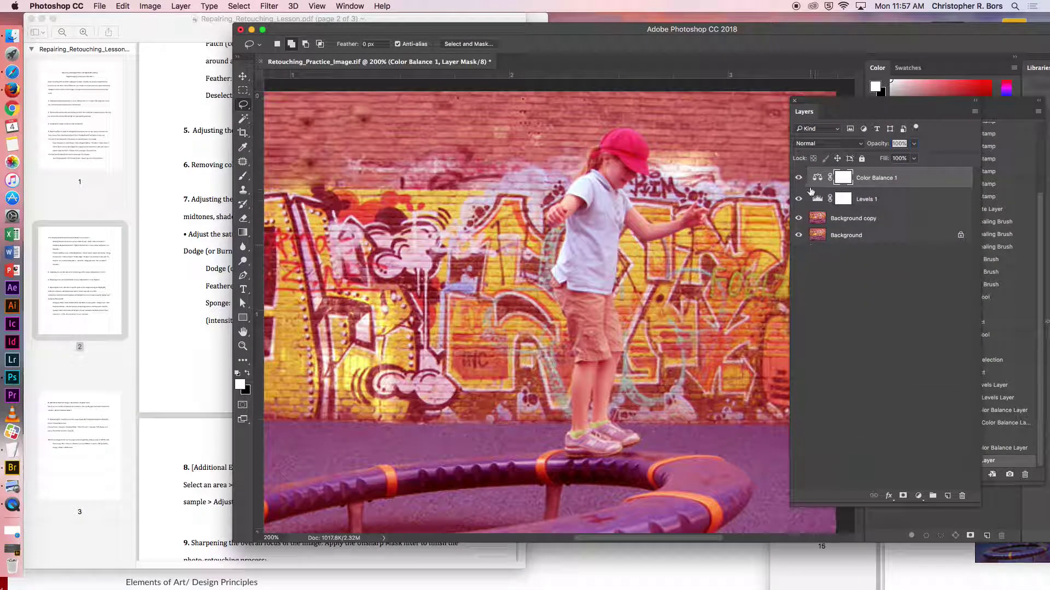
pyautogui.click(799, 200)
pyautogui.click(798, 200)
# Consult the retouching lesson PDF, return to Photoshop and activate the Sponge tool
pyautogui.click(168, 309)
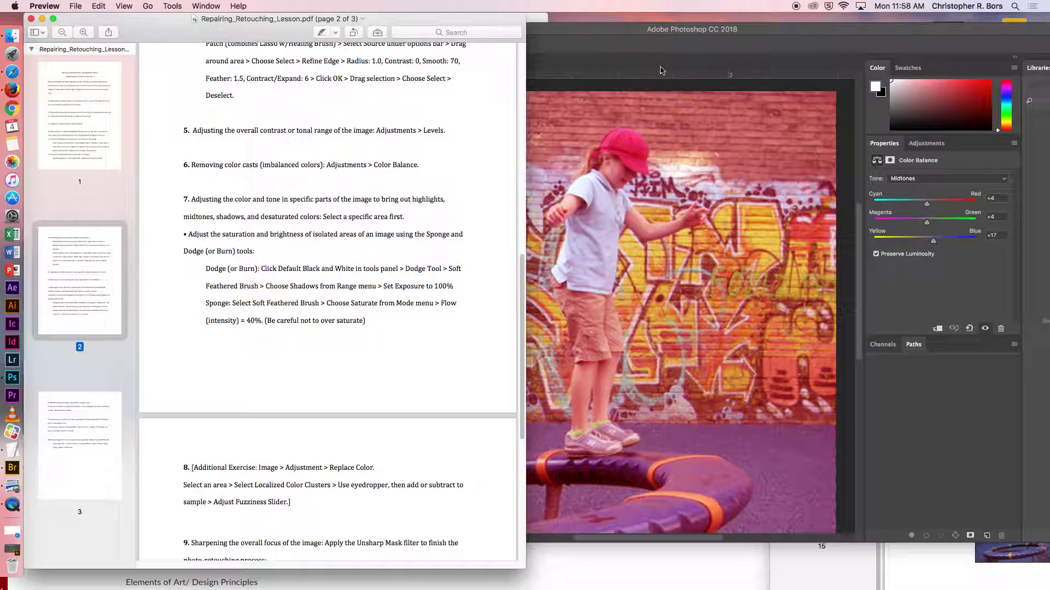
pyautogui.click(595, 36)
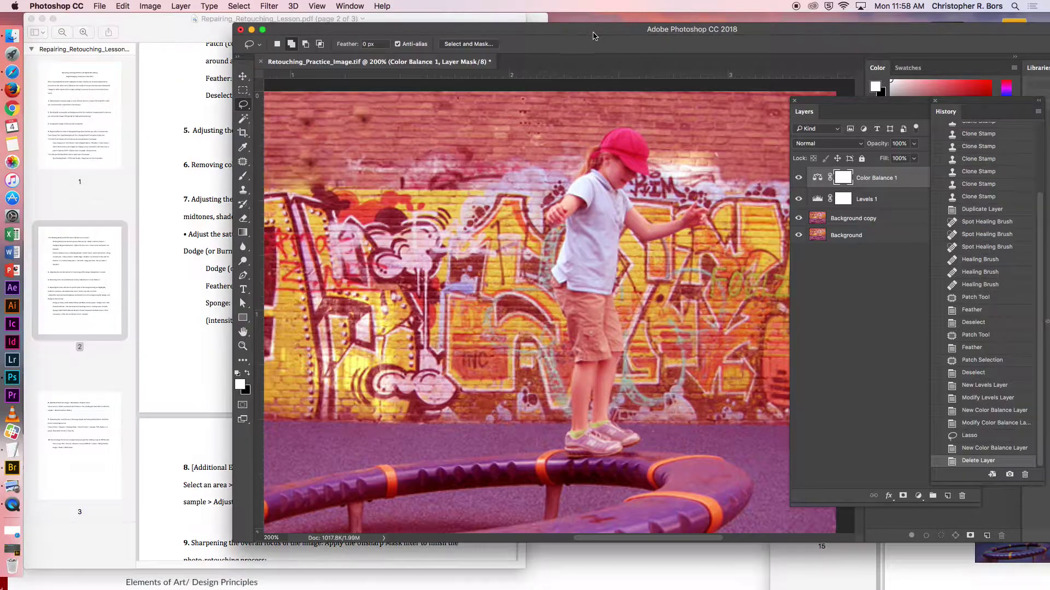
pyautogui.click(242, 249)
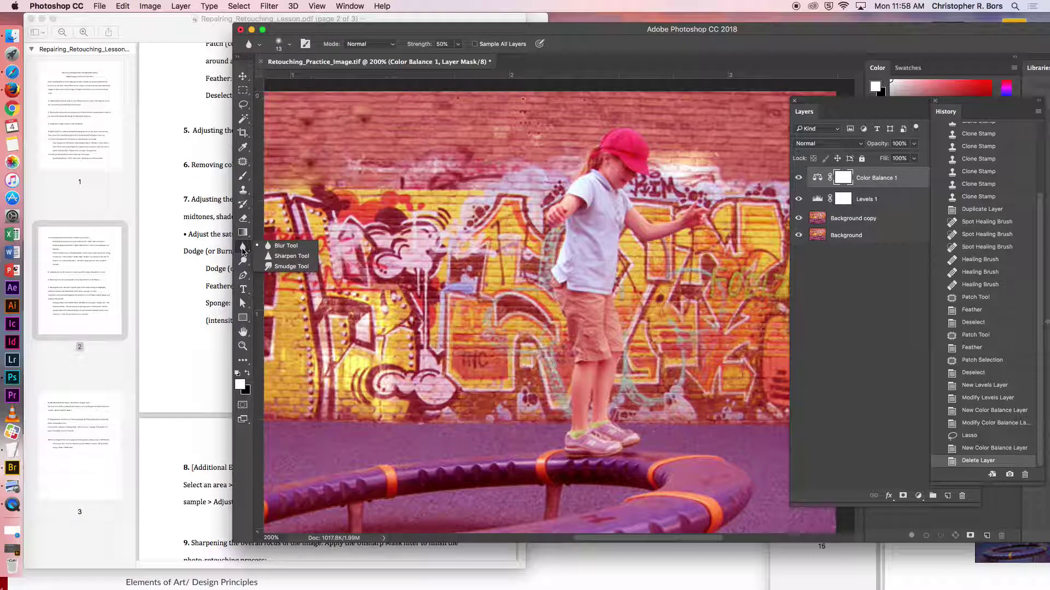
pyautogui.click(241, 262)
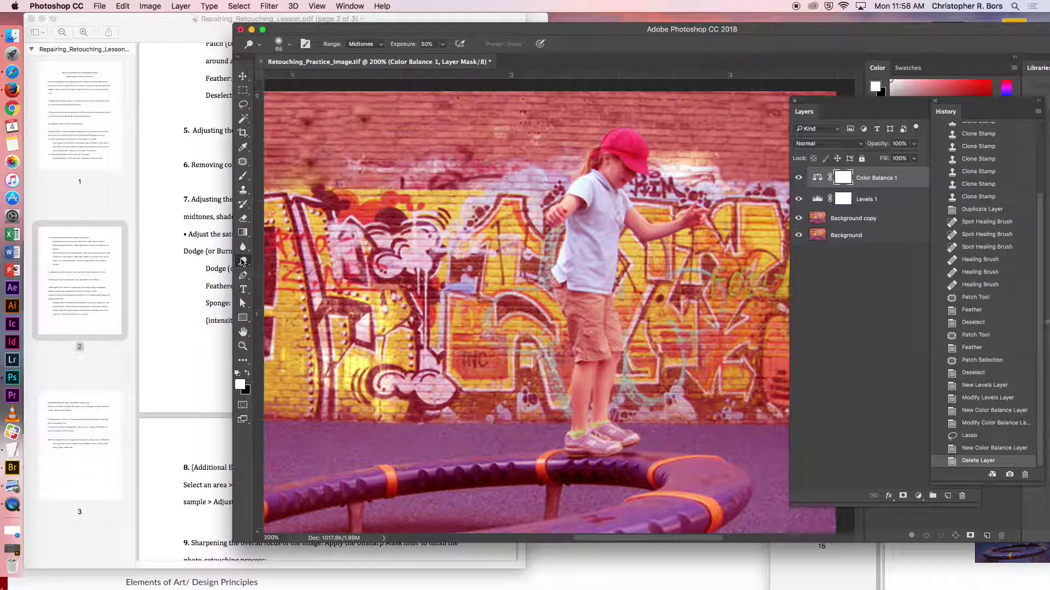
pyautogui.click(291, 280)
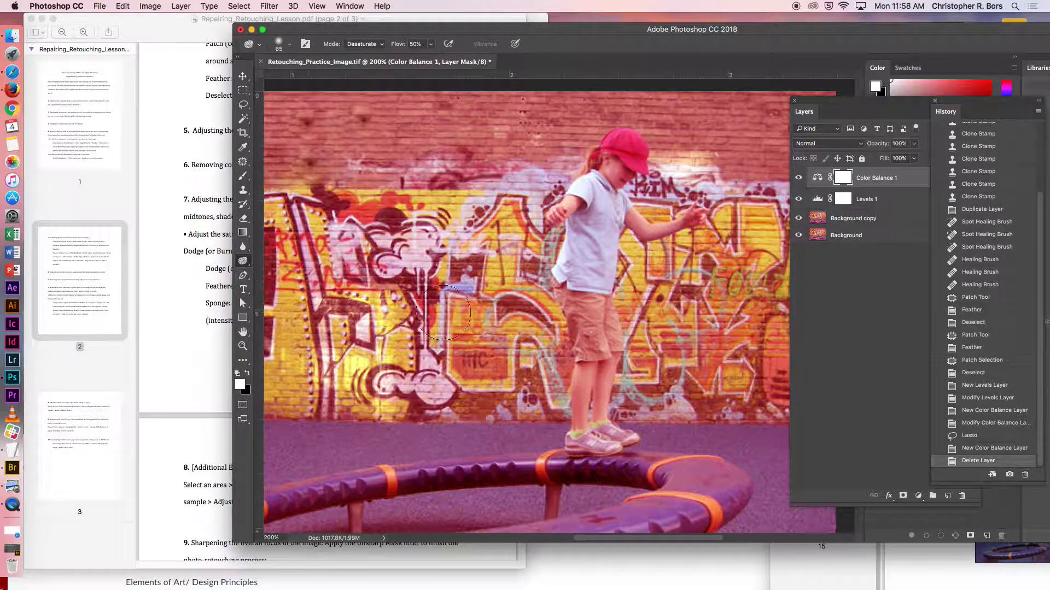
# Reposition the Photoshop window to show more of the workspace and display the whole image at 100%
pyautogui.hscroll(-2, 540, 319)
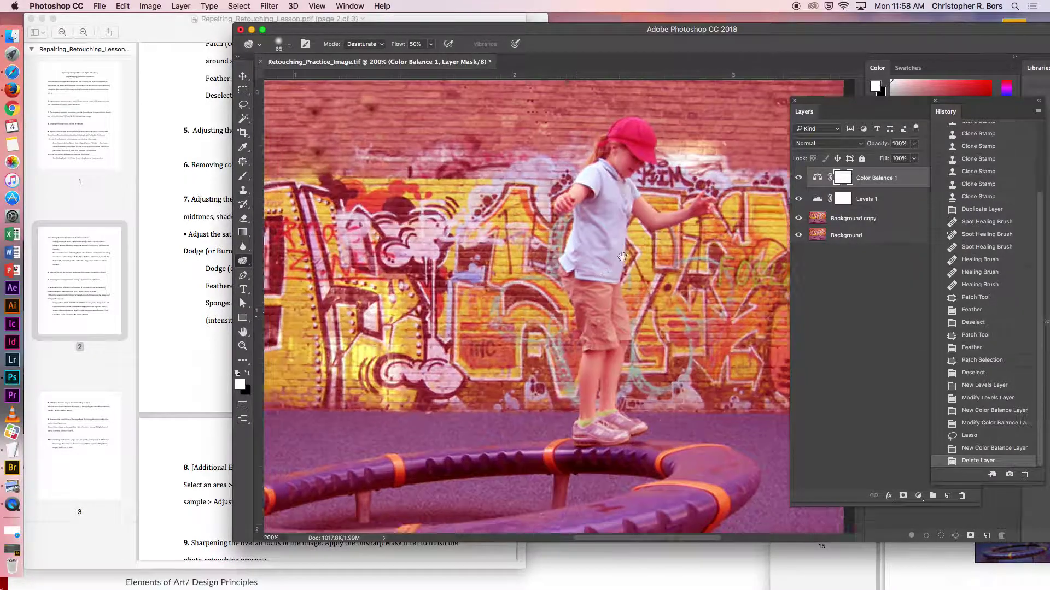
pyautogui.scroll(-5, 295, 325)
pyautogui.click(242, 346)
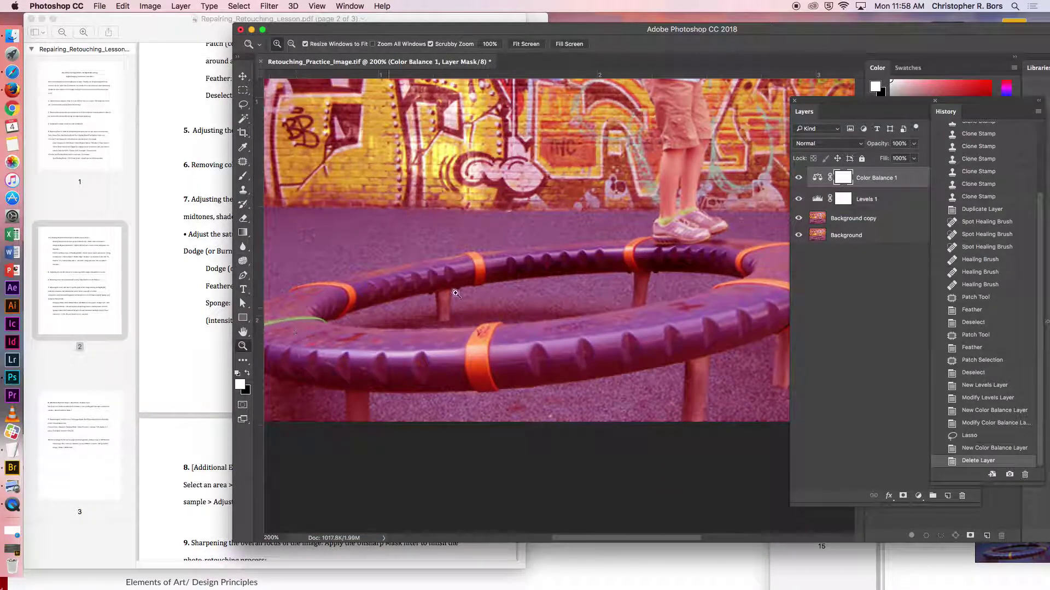
pyautogui.keyDown('alt'); pyautogui.click(581, 266); pyautogui.keyUp('alt')
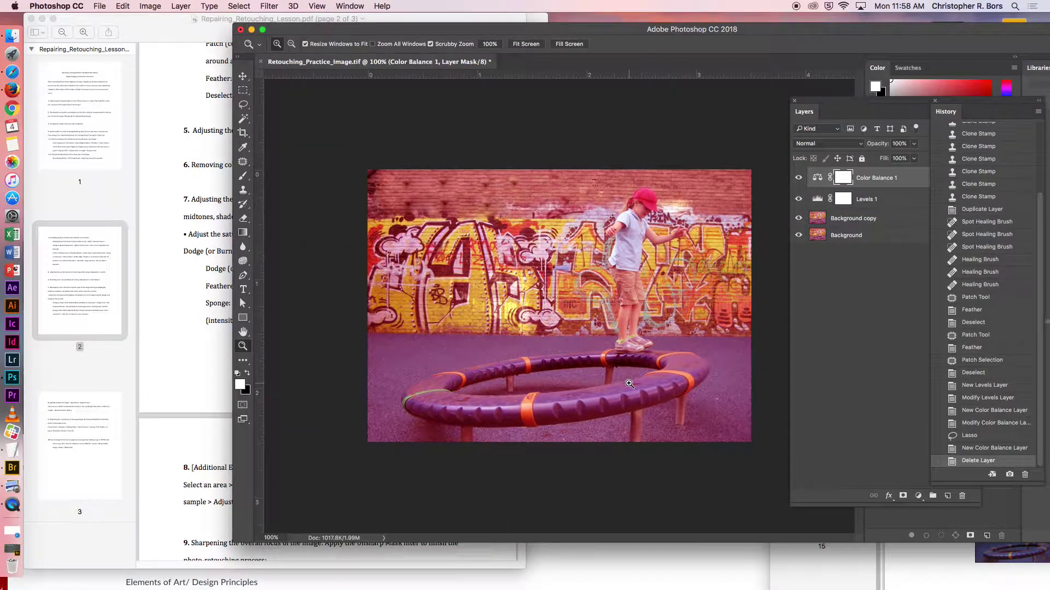
pyautogui.click(583, 264)
pyautogui.moveTo(456, 35); pyautogui.dragTo(406, 46)
pyautogui.doubleClick(406, 45)
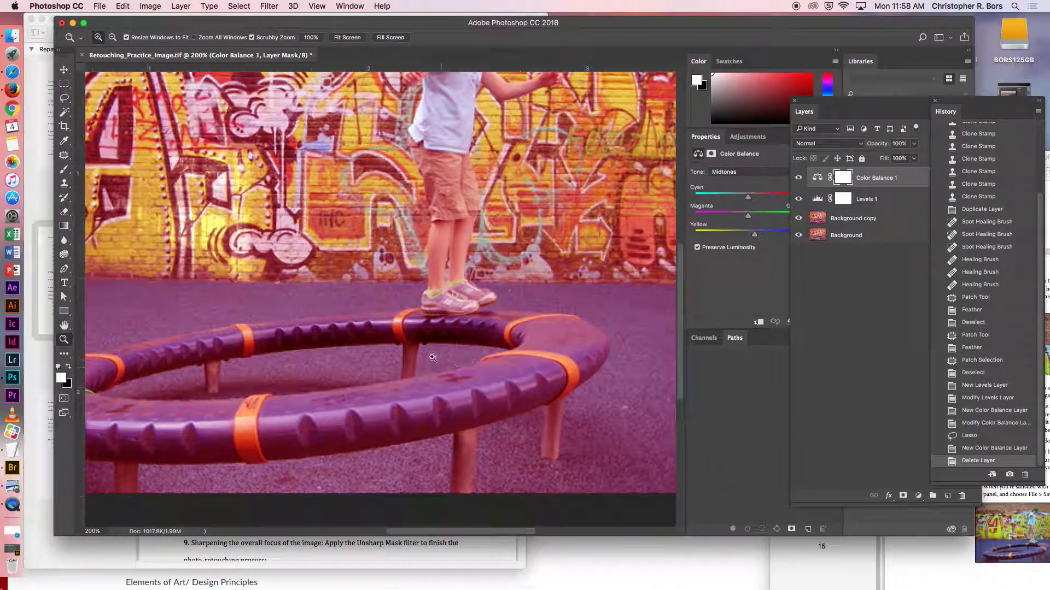
pyautogui.keyDown('alt'); pyautogui.click(404, 355); pyautogui.keyUp('alt')
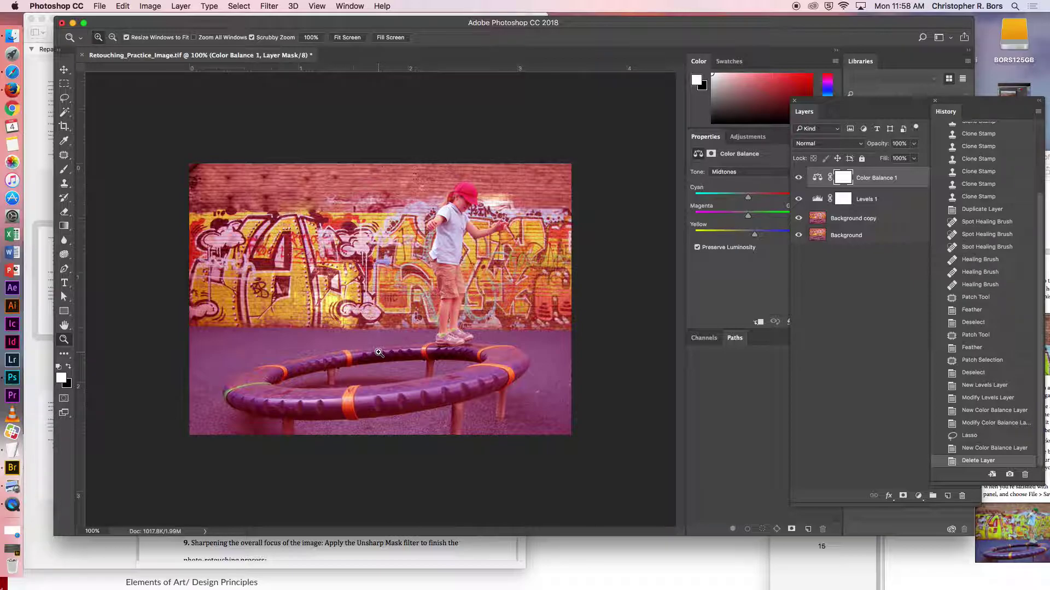
# Reactivate the Sponge tool and make Background copy the active layer
pyautogui.click(62, 254)
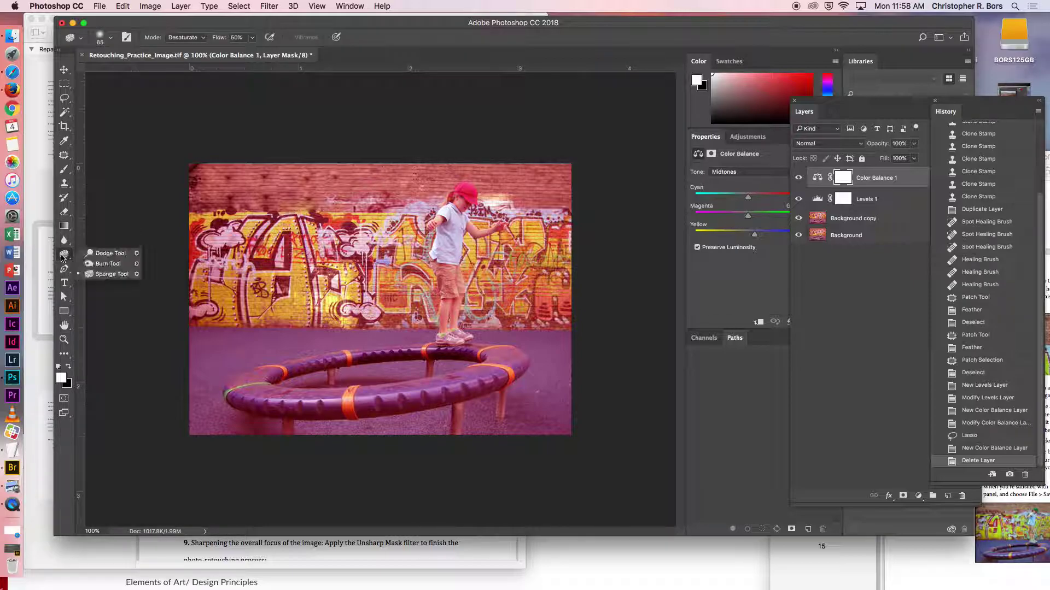
pyautogui.click(109, 274)
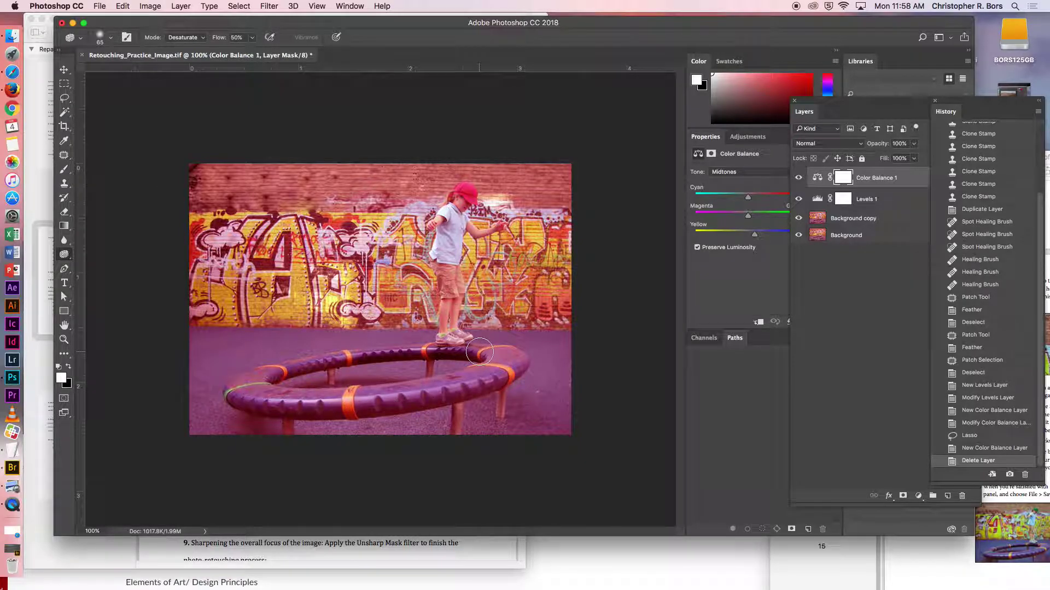
pyautogui.click(858, 218)
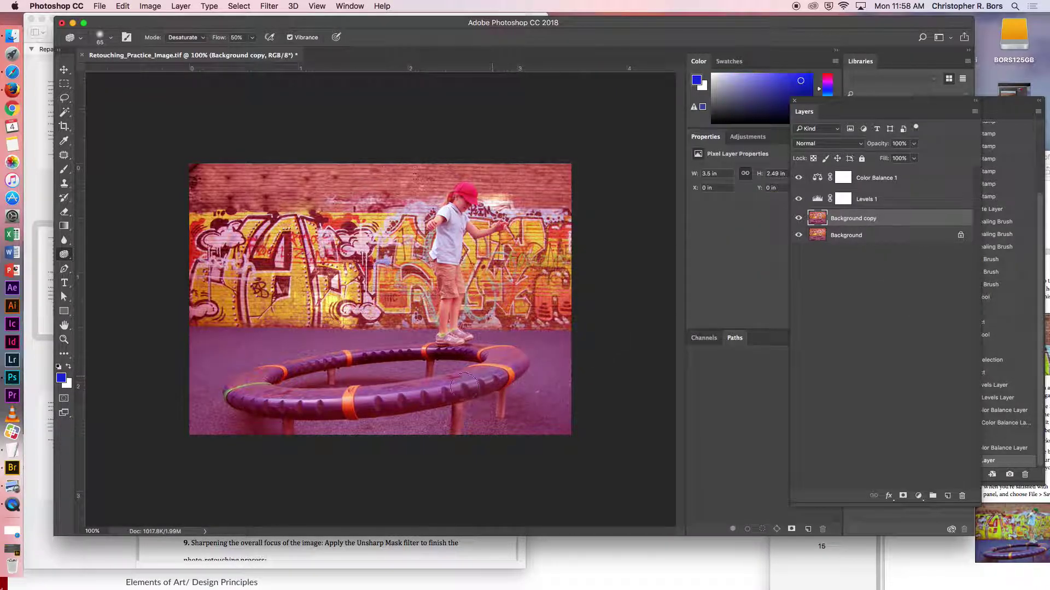
# Desaturate the purple ring with Sponge strokes at 50% flow and again at 100% flow
pyautogui.moveTo(247, 397)
pyautogui.mouseDown()
pyautogui.moveTo(264, 374)
pyautogui.moveTo(344, 353)
pyautogui.moveTo(454, 355)
pyautogui.mouseUp()
pyautogui.moveTo(255, 374)
pyautogui.mouseDown()
pyautogui.moveTo(384, 396)
pyautogui.moveTo(238, 408)
pyautogui.moveTo(450, 385)
pyautogui.moveTo(496, 358)
pyautogui.moveTo(484, 354)
pyautogui.moveTo(504, 361)
pyautogui.moveTo(484, 383)
pyautogui.moveTo(504, 365)
pyautogui.moveTo(402, 404)
pyautogui.moveTo(294, 412)
pyautogui.moveTo(258, 396)
pyautogui.moveTo(278, 373)
pyautogui.moveTo(317, 365)
pyautogui.mouseUp()
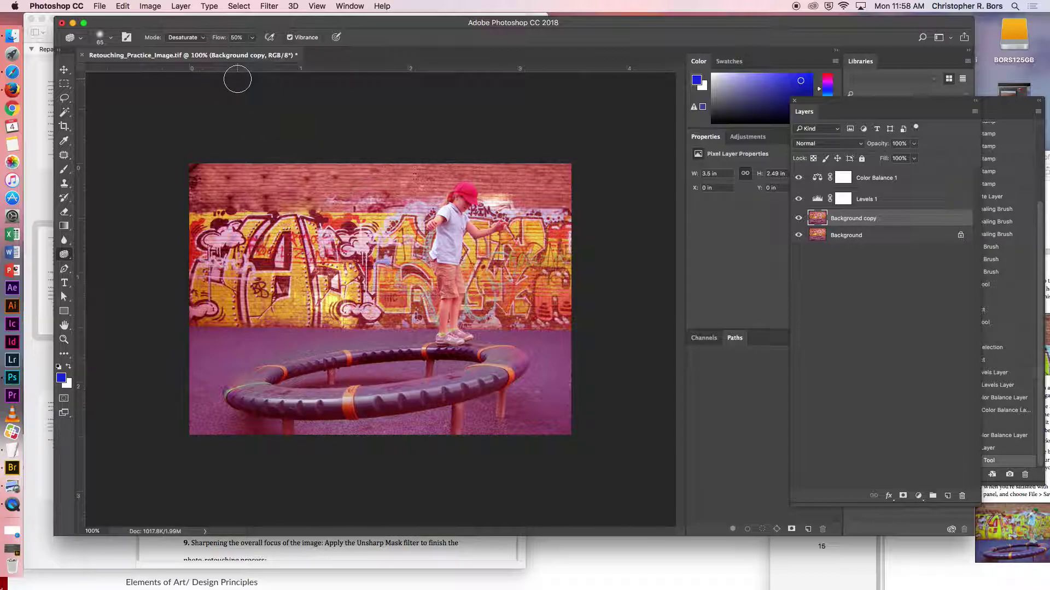
pyautogui.click(253, 38)
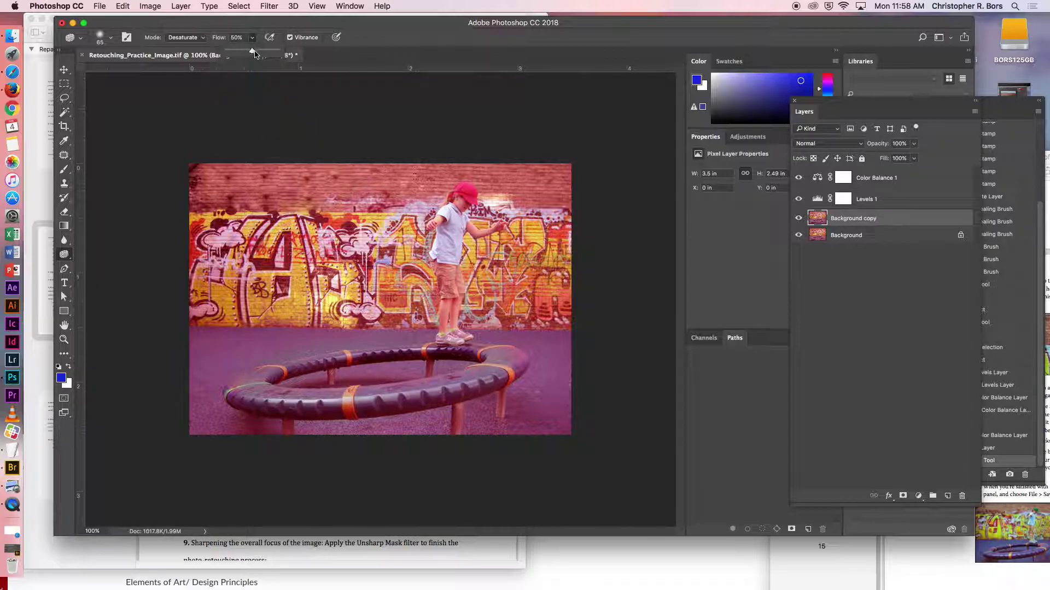
pyautogui.moveTo(256, 53); pyautogui.dragTo(294, 58)
pyautogui.click(252, 404)
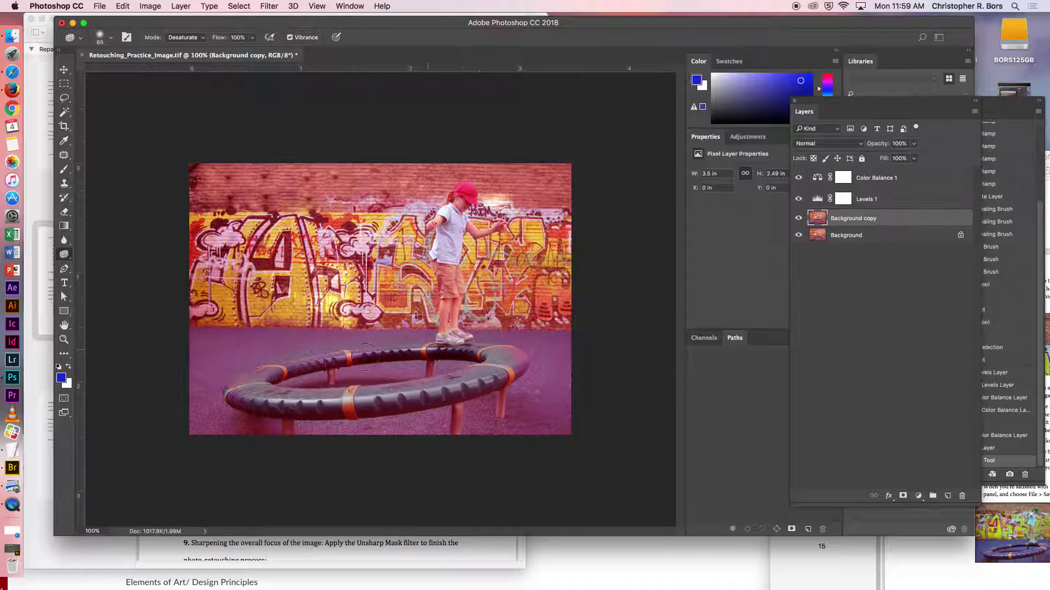
pyautogui.moveTo(462, 399)
pyautogui.mouseDown()
pyautogui.moveTo(507, 377)
pyautogui.moveTo(489, 365)
pyautogui.mouseUp()
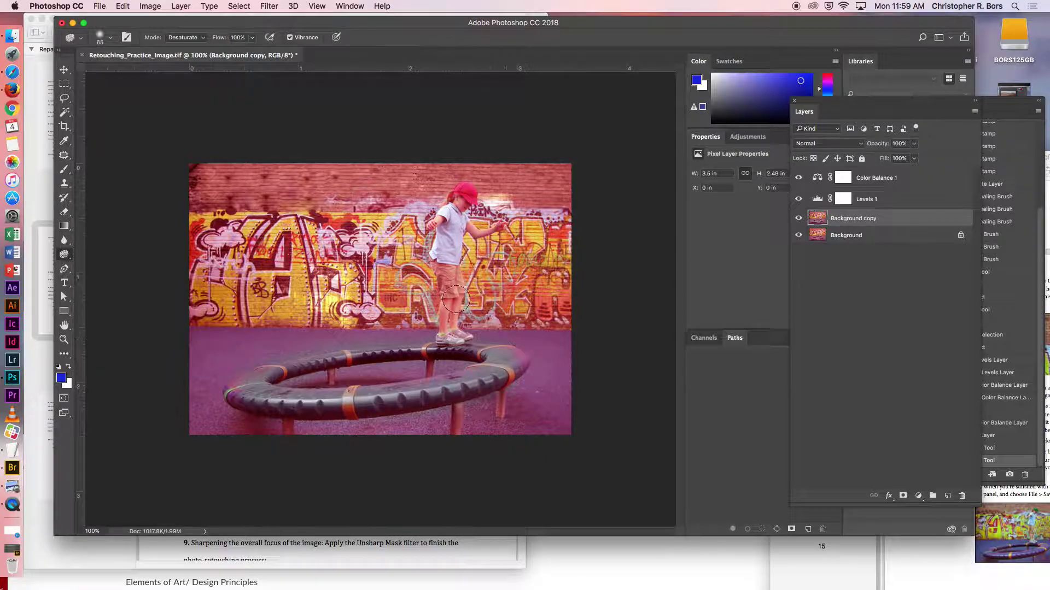
# Bring the History panel forward and undo both desaturating Sponge strokes
pyautogui.click(1009, 102)
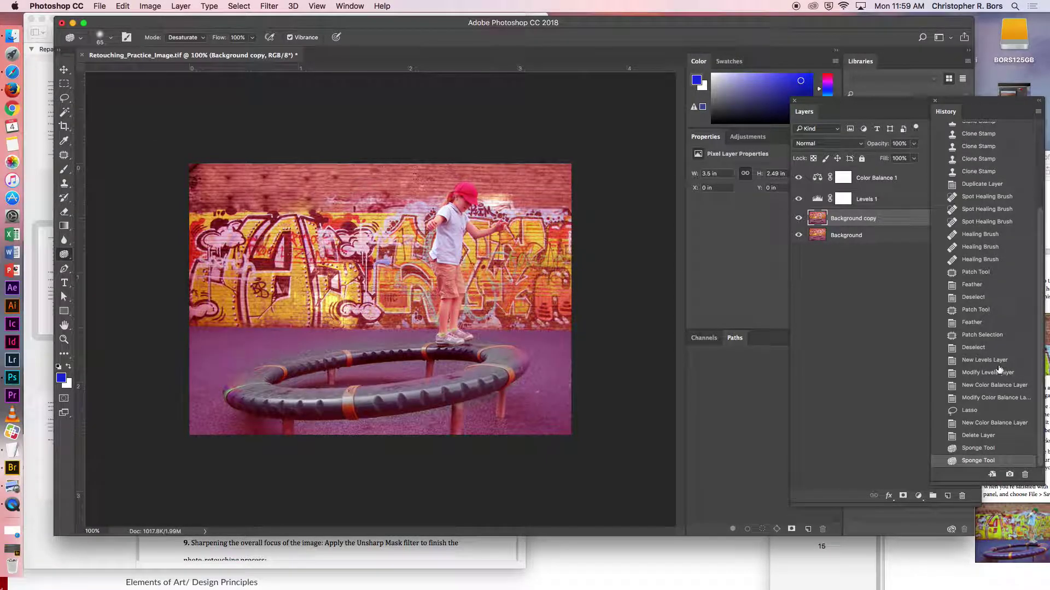
pyautogui.click(984, 449)
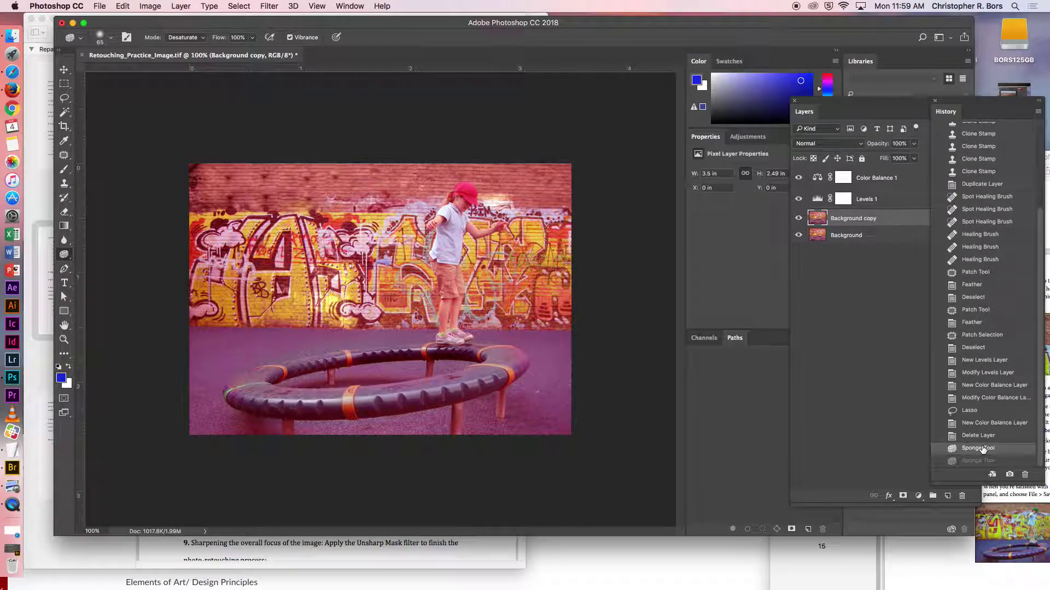
pyautogui.click(981, 436)
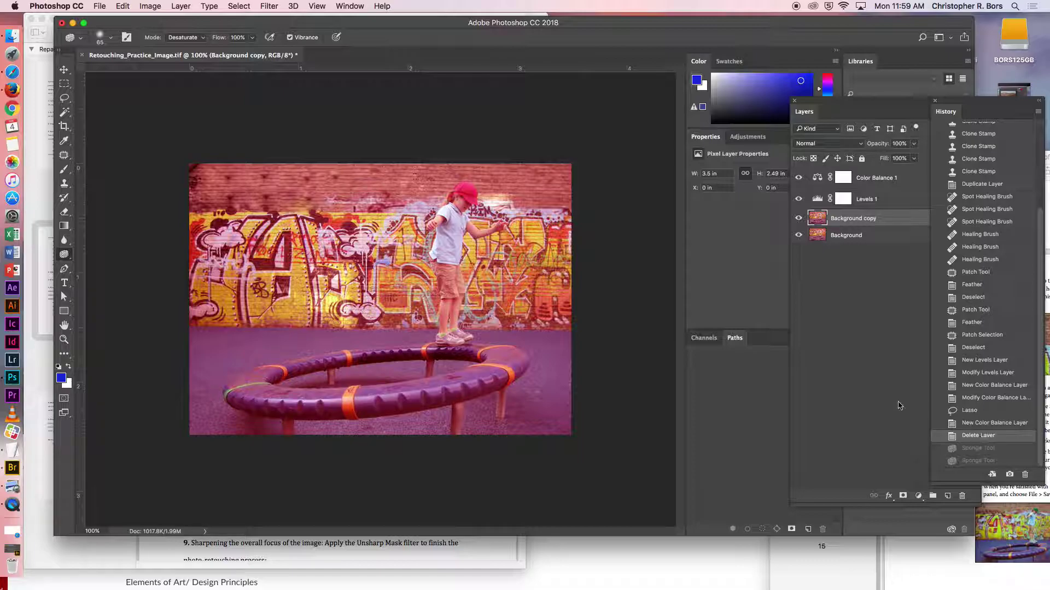
# Set the Sponge mode to Saturate, try it around the ring at 100% flow, and undo the stroke
pyautogui.click(201, 38)
pyautogui.click(200, 46)
pyautogui.moveTo(263, 422)
pyautogui.mouseDown()
pyautogui.moveTo(256, 400)
pyautogui.moveTo(407, 394)
pyautogui.moveTo(501, 367)
pyautogui.moveTo(489, 356)
pyautogui.moveTo(419, 357)
pyautogui.moveTo(233, 392)
pyautogui.moveTo(277, 403)
pyautogui.moveTo(445, 395)
pyautogui.moveTo(501, 358)
pyautogui.mouseUp()
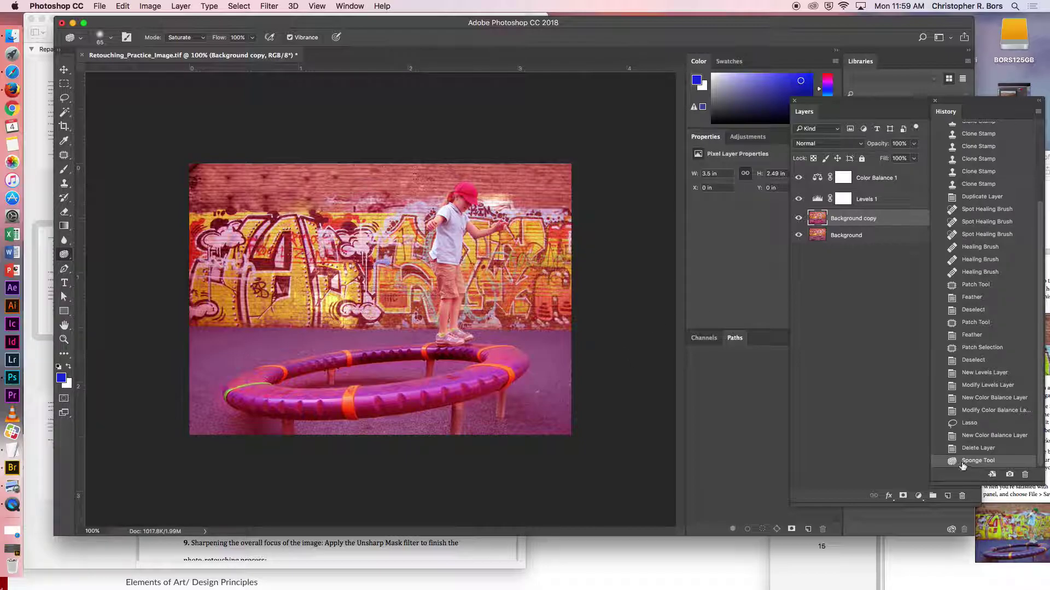
pyautogui.click(979, 448)
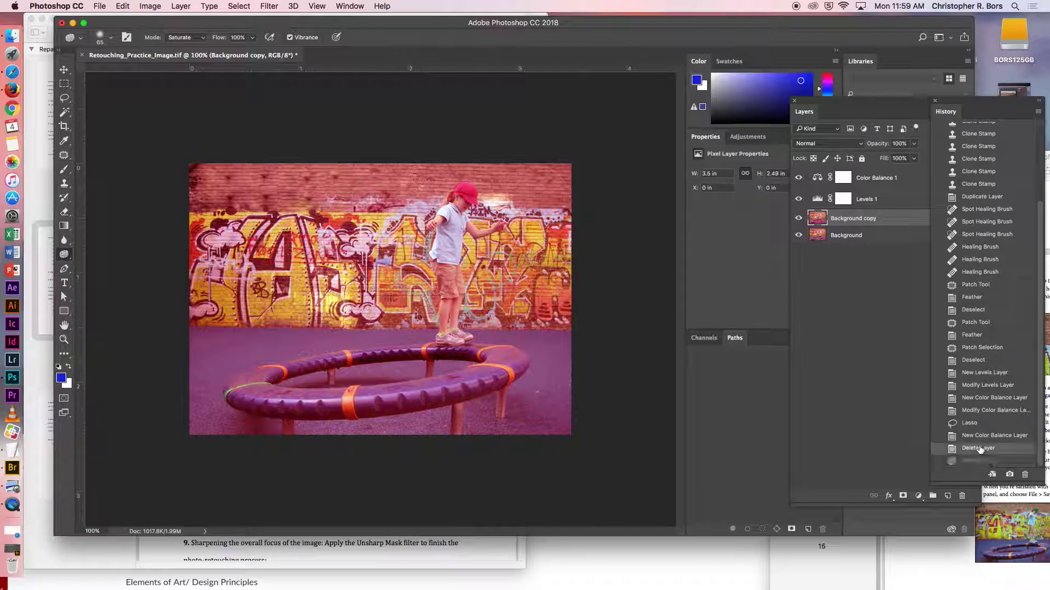
pyautogui.click(978, 460)
pyautogui.click(978, 448)
# Set the Sponge tool's flow to 49%
pyautogui.click(252, 38)
pyautogui.moveTo(255, 51); pyautogui.dragTo(226, 53)
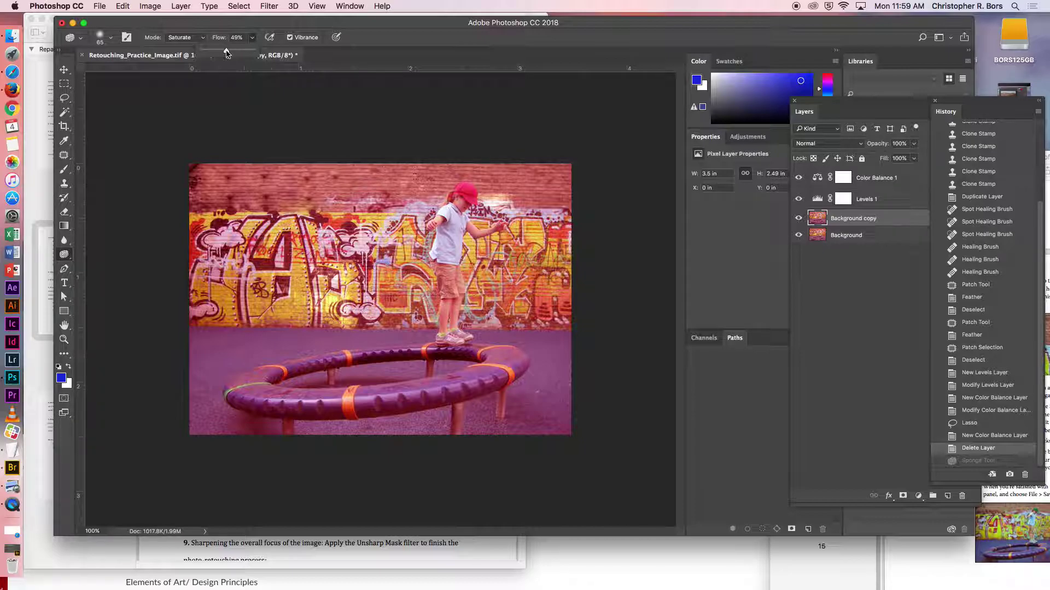
# Review the Sponge and Dodge or Burn instructions in the lesson PDF and return to Photoshop
pyautogui.moveTo(171, 24); pyautogui.dragTo(358, 32)
pyautogui.click(234, 143)
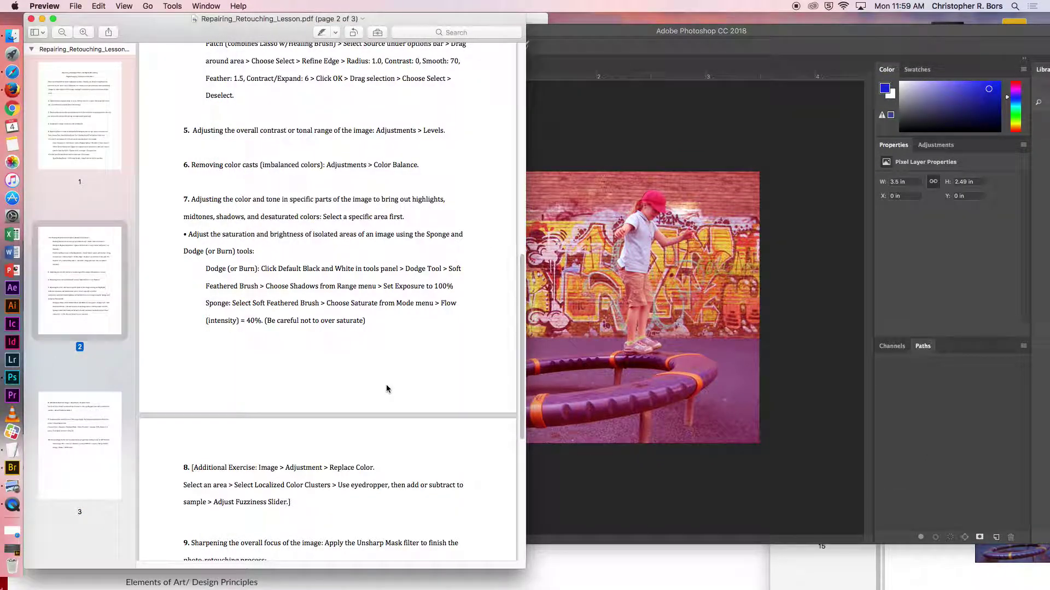
pyautogui.click(572, 108)
pyautogui.doubleClick(381, 29)
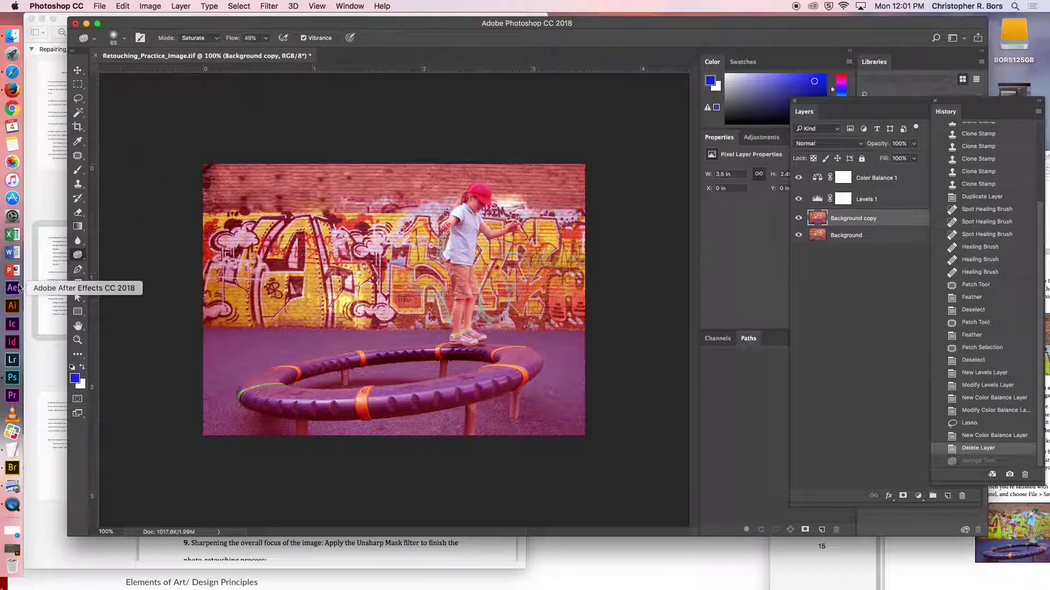
# Try the Dodge tool at 50% midtones exposure on the ring's left end, and undo the stroke
pyautogui.click(80, 258)
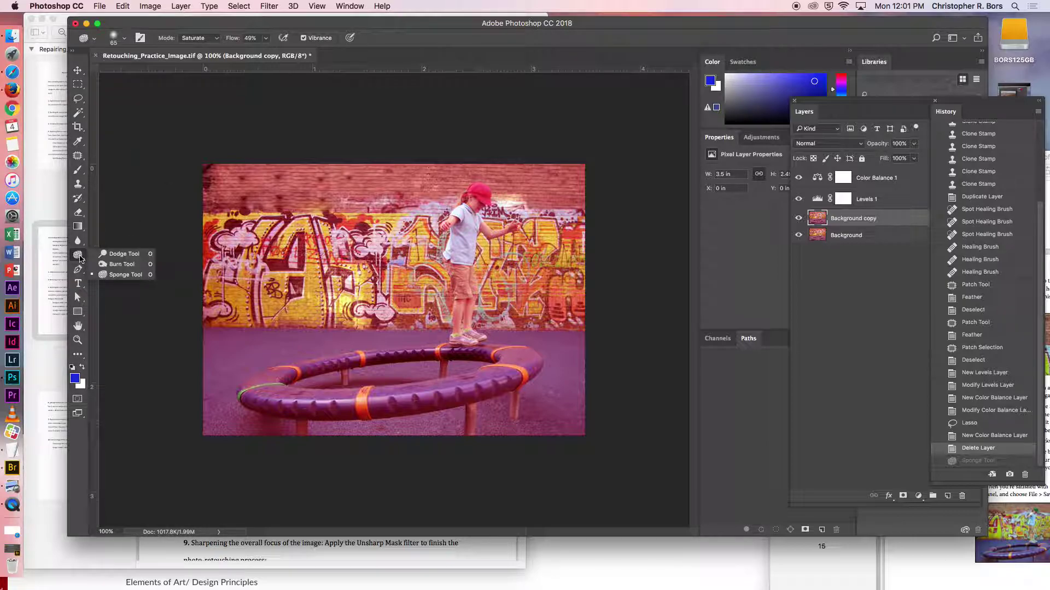
pyautogui.click(118, 252)
pyautogui.moveTo(270, 386)
pyautogui.mouseDown()
pyautogui.moveTo(356, 407)
pyautogui.moveTo(516, 367)
pyautogui.moveTo(458, 350)
pyautogui.moveTo(375, 356)
pyautogui.moveTo(257, 397)
pyautogui.mouseUp()
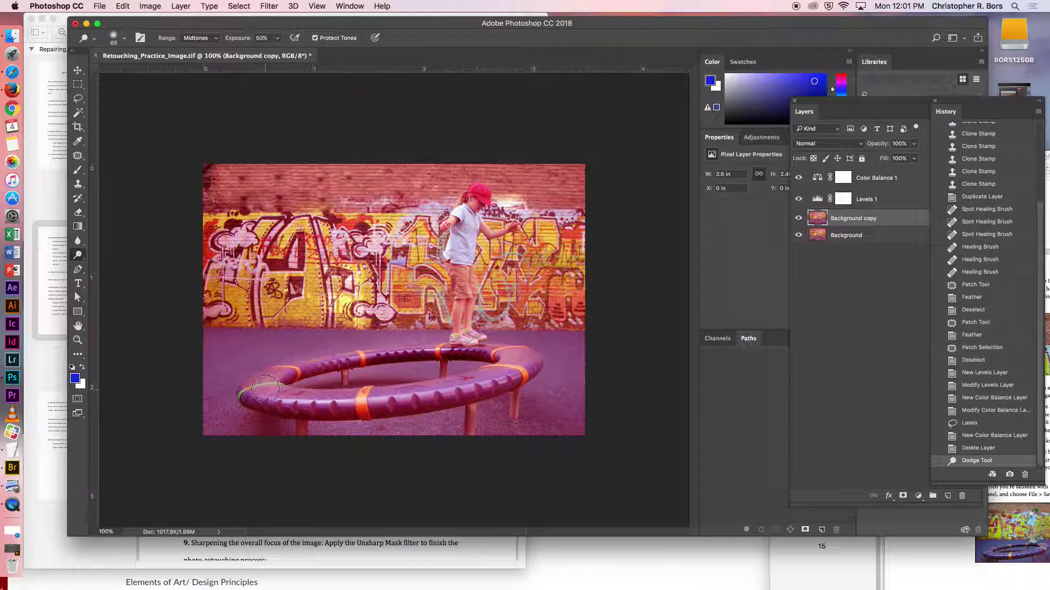
pyautogui.press('super+z')
# Darken the ring's left end with the Burn tool, using Midtones range at 50% exposure
pyautogui.click(81, 257)
pyautogui.click(117, 264)
pyautogui.moveTo(255, 389)
pyautogui.mouseDown()
pyautogui.moveTo(417, 402)
pyautogui.moveTo(494, 392)
pyautogui.moveTo(521, 367)
pyautogui.moveTo(489, 352)
pyautogui.moveTo(265, 387)
pyautogui.mouseUp()
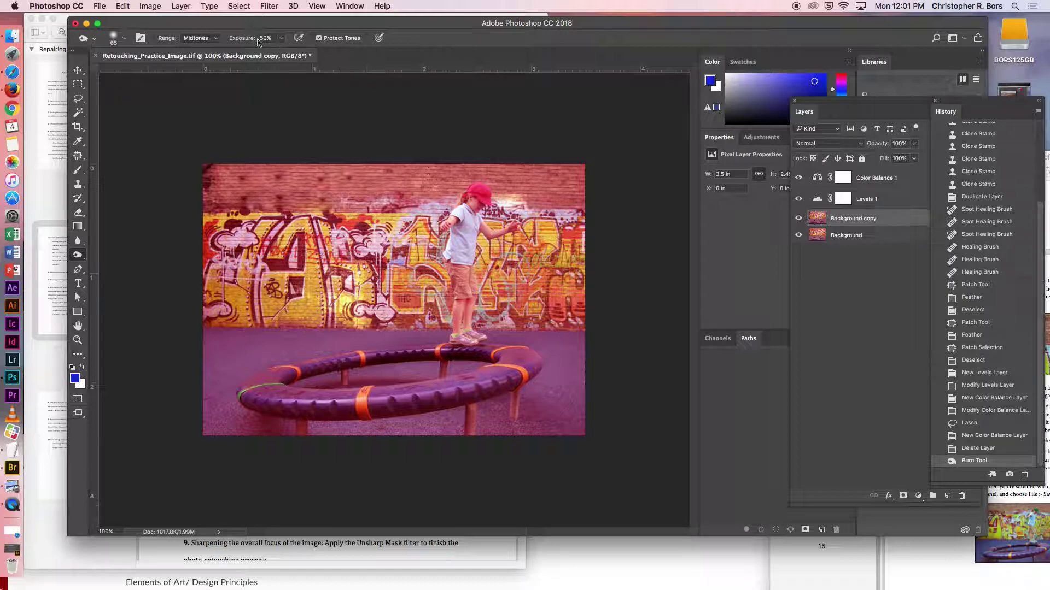
# Look at the Sponge options, return to the Burn tool, and darken the area around the child's legs and the ring behind
pyautogui.click(78, 258)
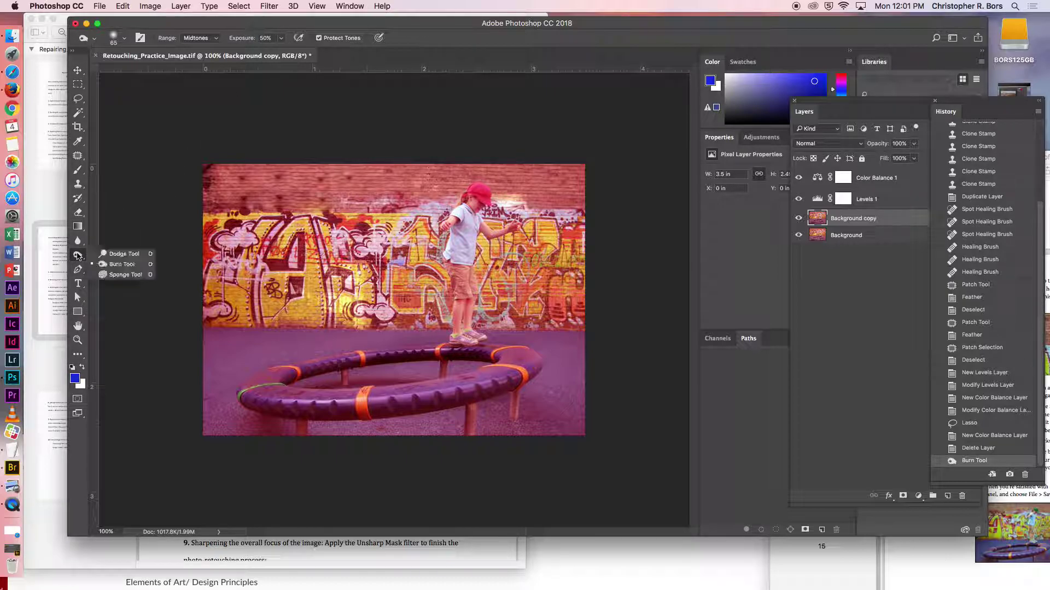
pyautogui.click(123, 276)
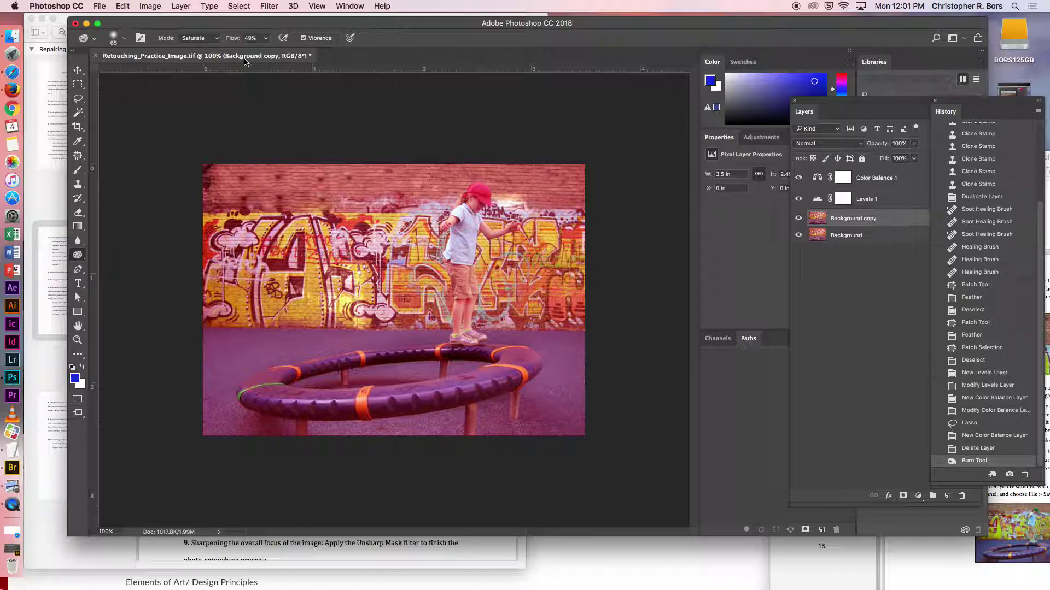
pyautogui.click(77, 256)
pyautogui.click(108, 266)
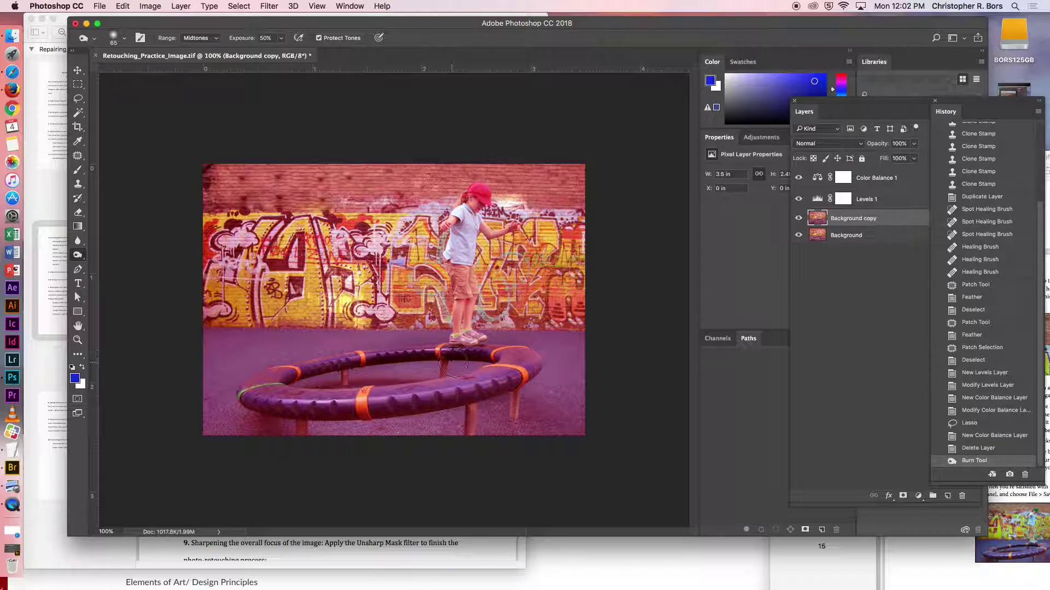
pyautogui.moveTo(435, 356)
pyautogui.mouseDown()
pyautogui.moveTo(264, 388)
pyautogui.moveTo(341, 420)
pyautogui.moveTo(482, 409)
pyautogui.moveTo(485, 374)
pyautogui.mouseUp()
pyautogui.moveTo(458, 307)
pyautogui.mouseDown()
pyautogui.moveTo(459, 333)
pyautogui.moveTo(469, 293)
pyautogui.mouseUp()
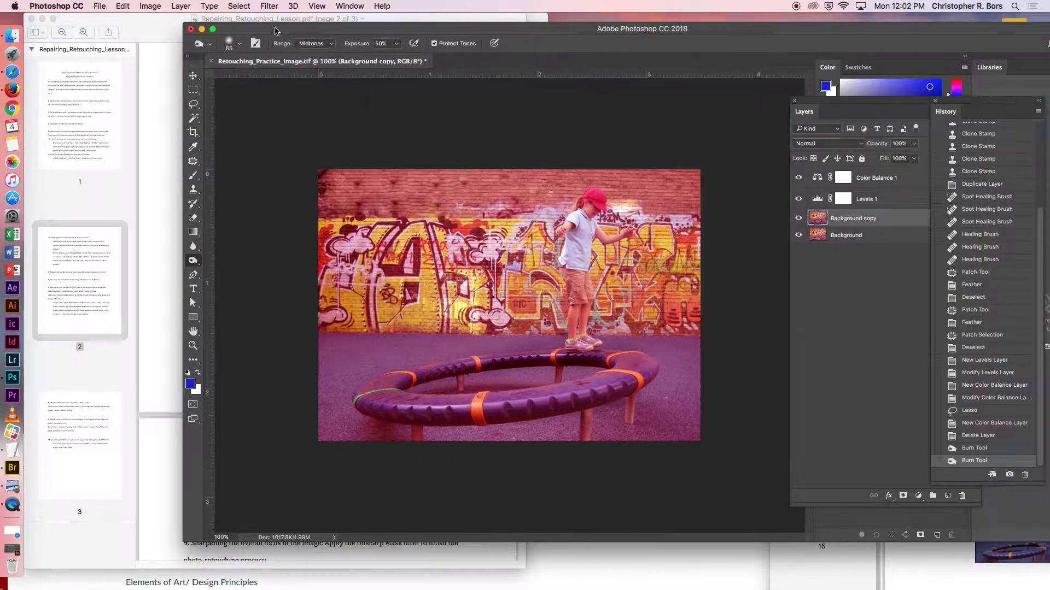
# Move the Photoshop window aside, read steps 8 to 10 of the lesson PDF, and return to Photoshop
pyautogui.moveTo(164, 25); pyautogui.dragTo(279, 31)
pyautogui.click(165, 157)
pyautogui.scroll(-5, 288, 332)
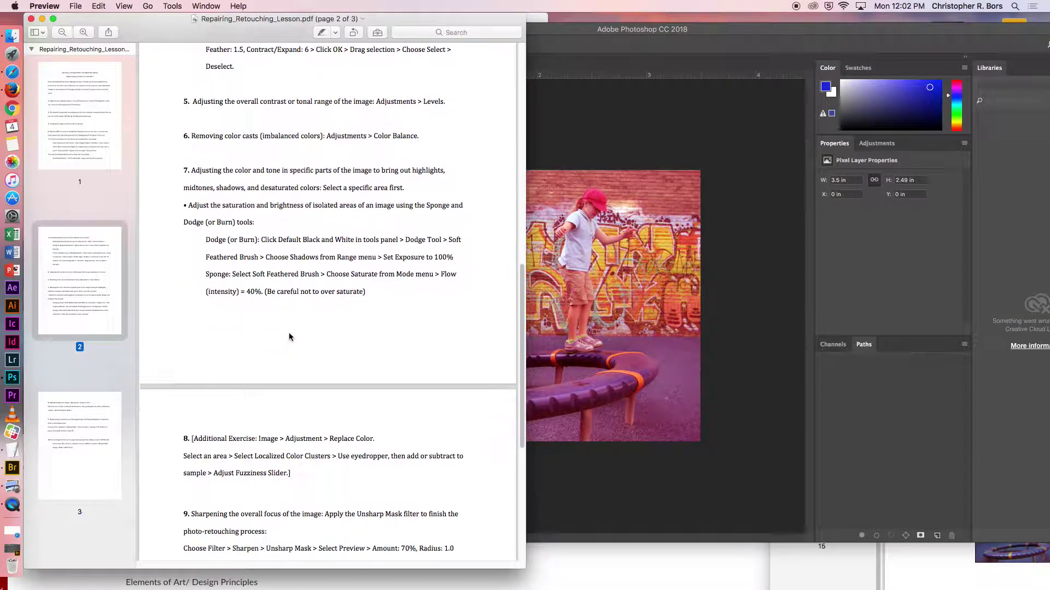
pyautogui.scroll(-7, 288, 333)
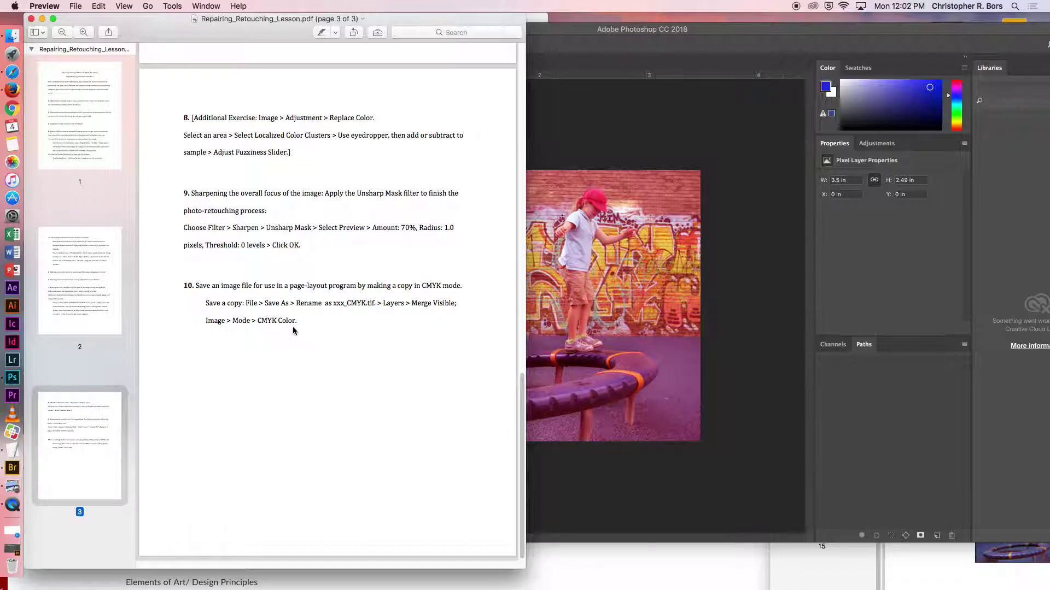
pyautogui.click(558, 170)
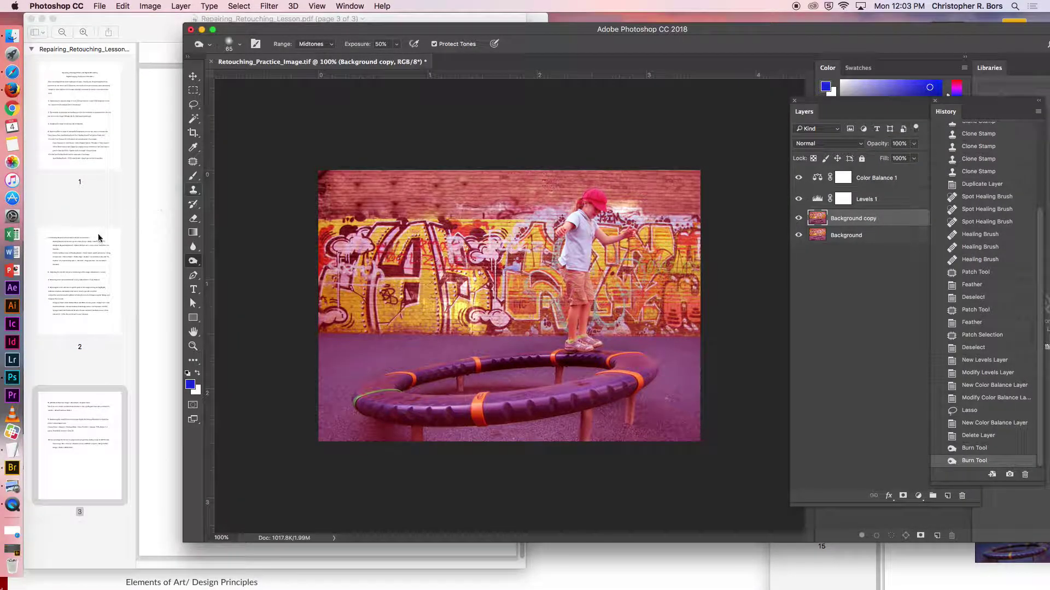
# Select the child's red cap with the Magnetic Lasso at 300% zoom
pyautogui.click(193, 118)
pyautogui.click(193, 346)
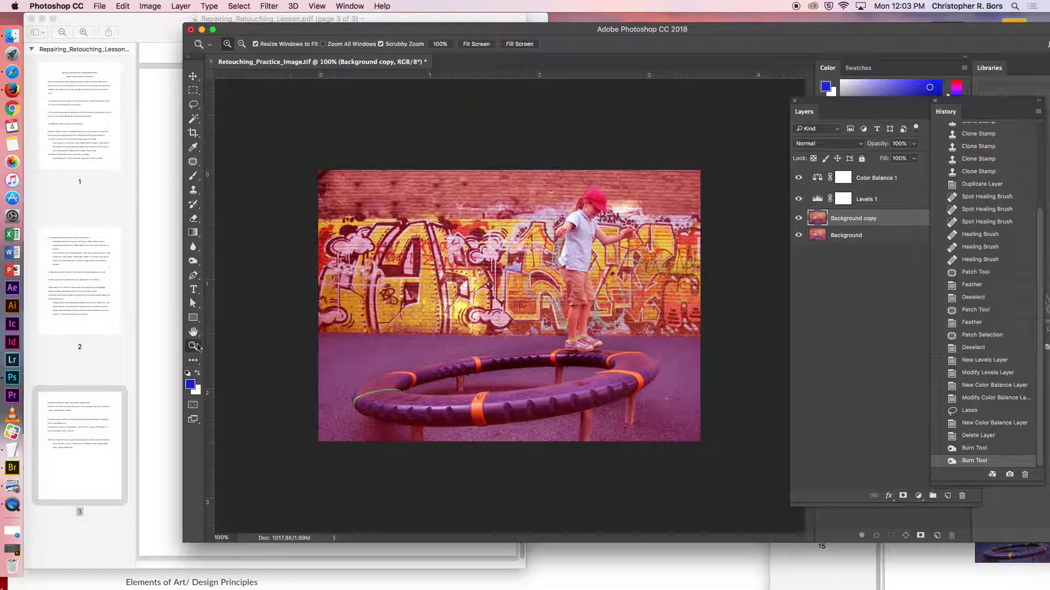
pyautogui.click(602, 214)
pyautogui.click(621, 186)
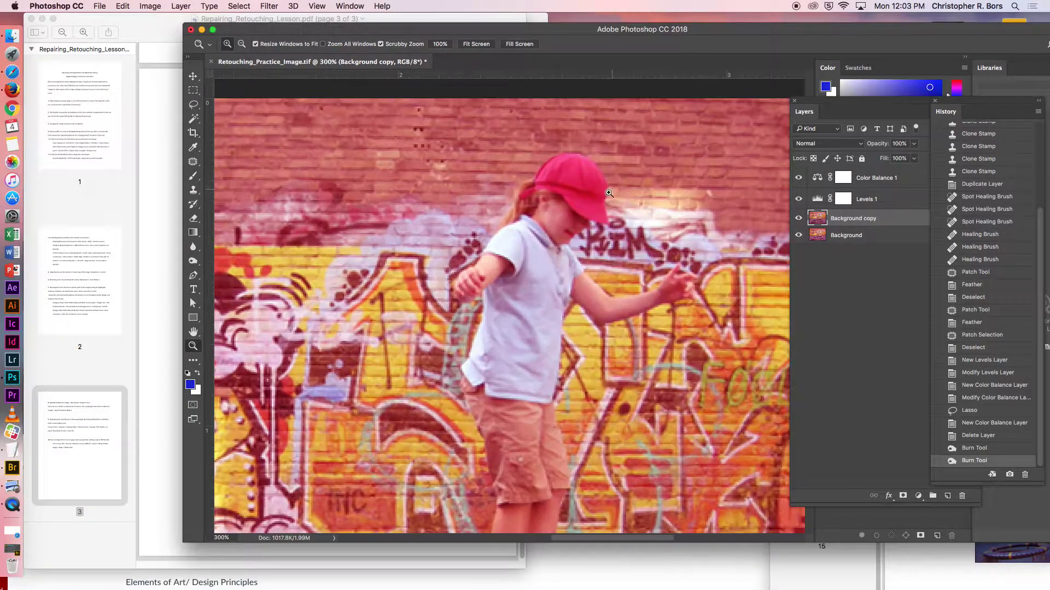
pyautogui.click(193, 104)
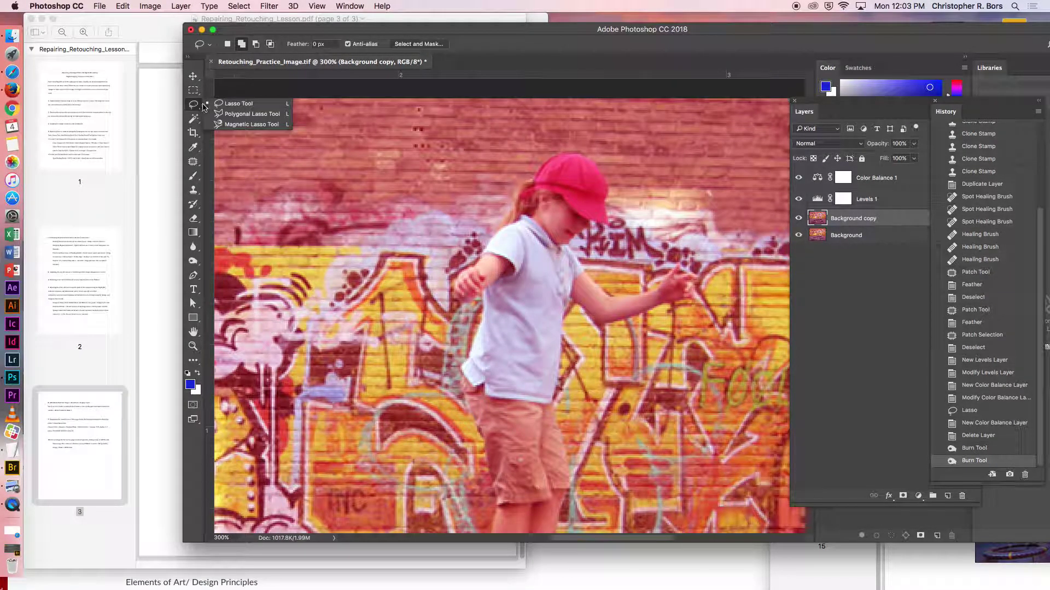
pyautogui.click(248, 124)
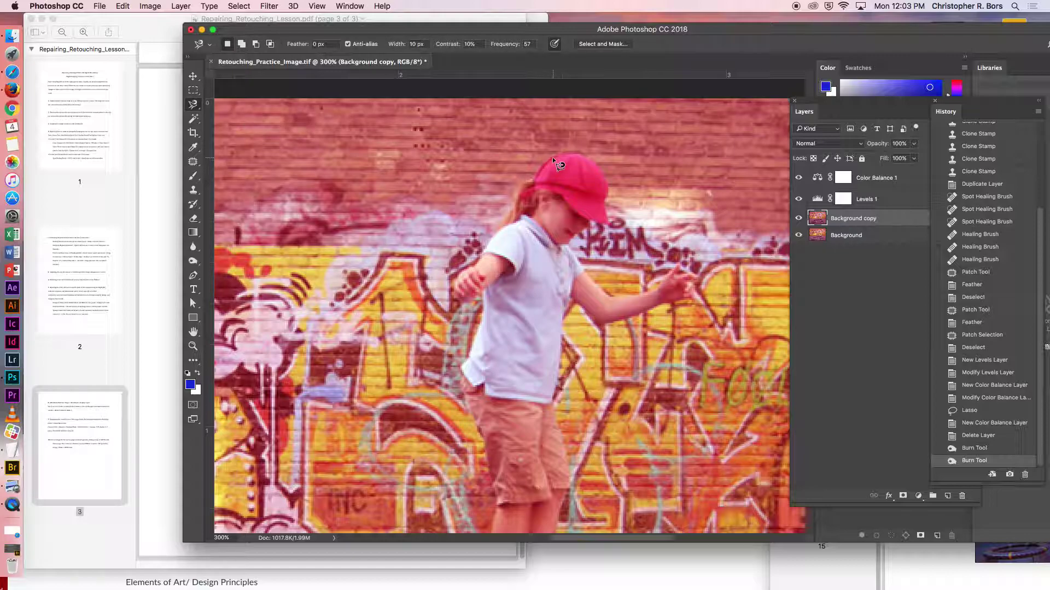
pyautogui.moveTo(547, 171); pyautogui.dragTo(528, 209)
pyautogui.moveTo(533, 206)
pyautogui.mouseDown()
pyautogui.moveTo(562, 199)
pyautogui.moveTo(609, 228)
pyautogui.moveTo(607, 175)
pyautogui.moveTo(597, 163)
pyautogui.moveTo(553, 158)
pyautogui.mouseUp()
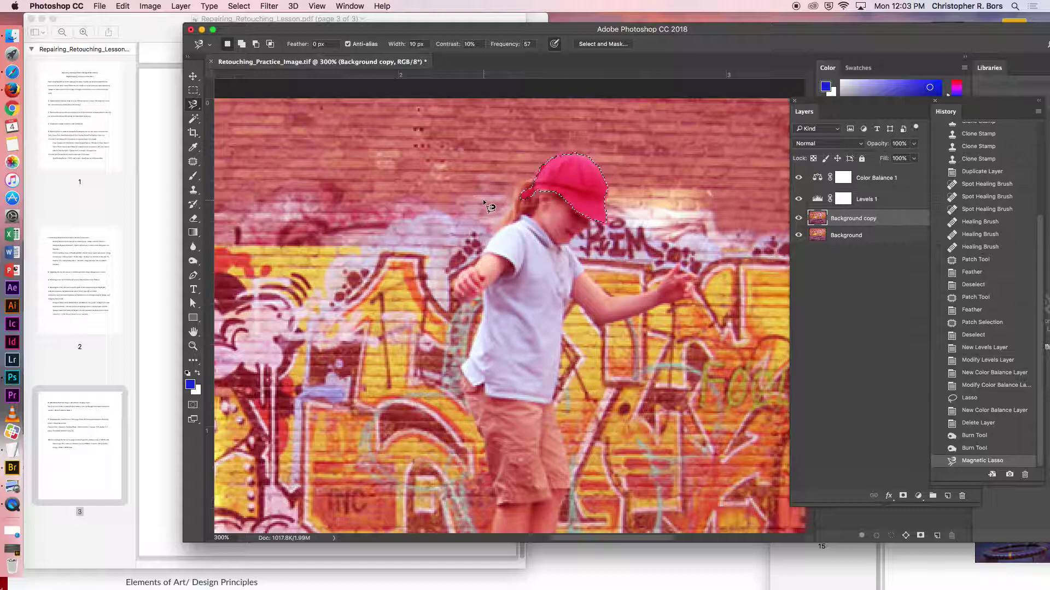
# Recheck the lesson PDF and open the Replace Color adjustment for the selected cap, placing its dialog clear of the child
pyautogui.click(63, 203)
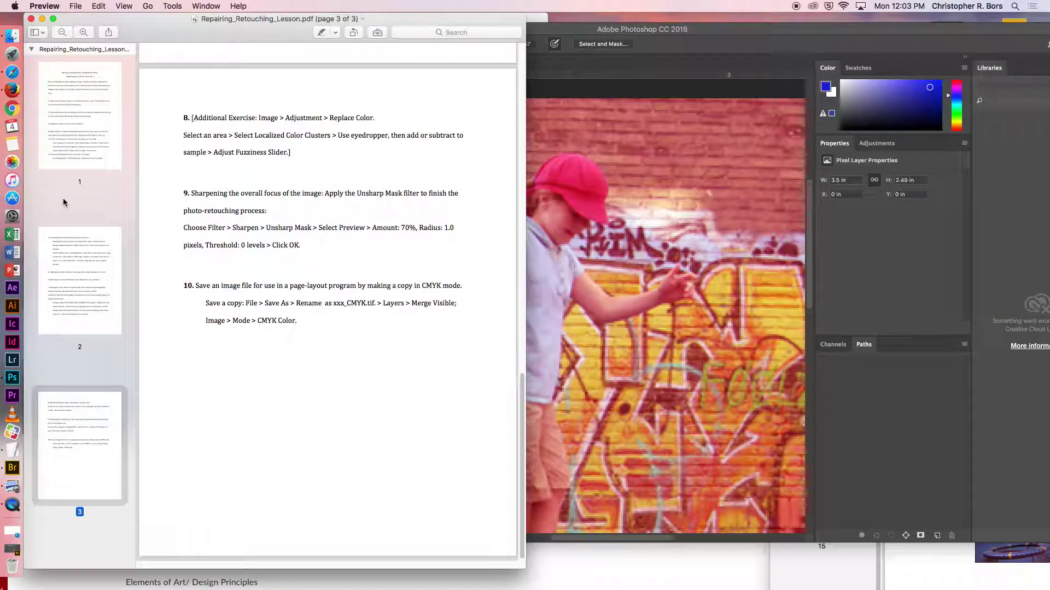
pyautogui.click(568, 73)
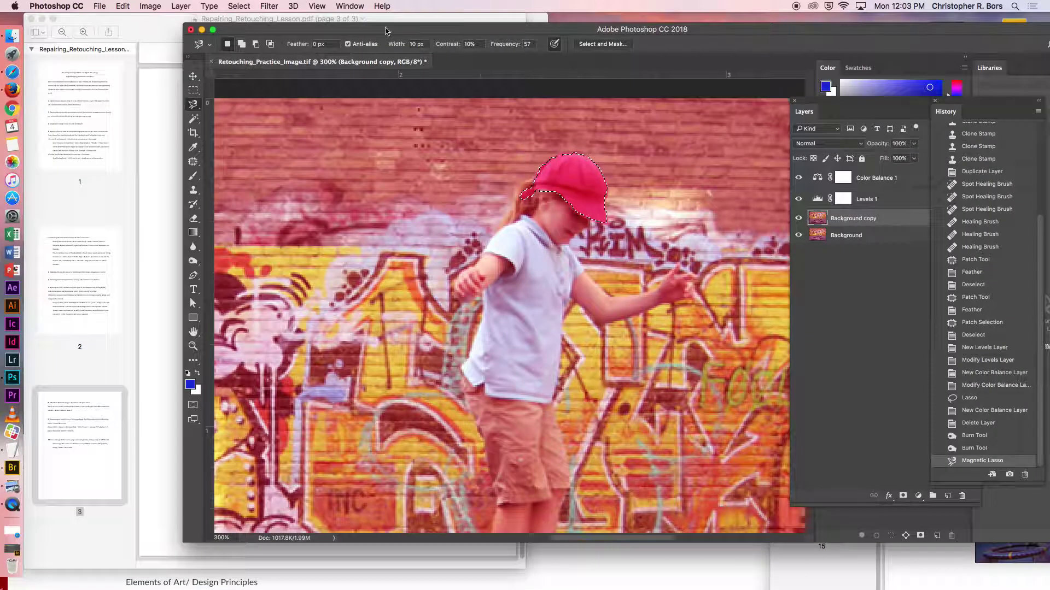
pyautogui.click(151, 6)
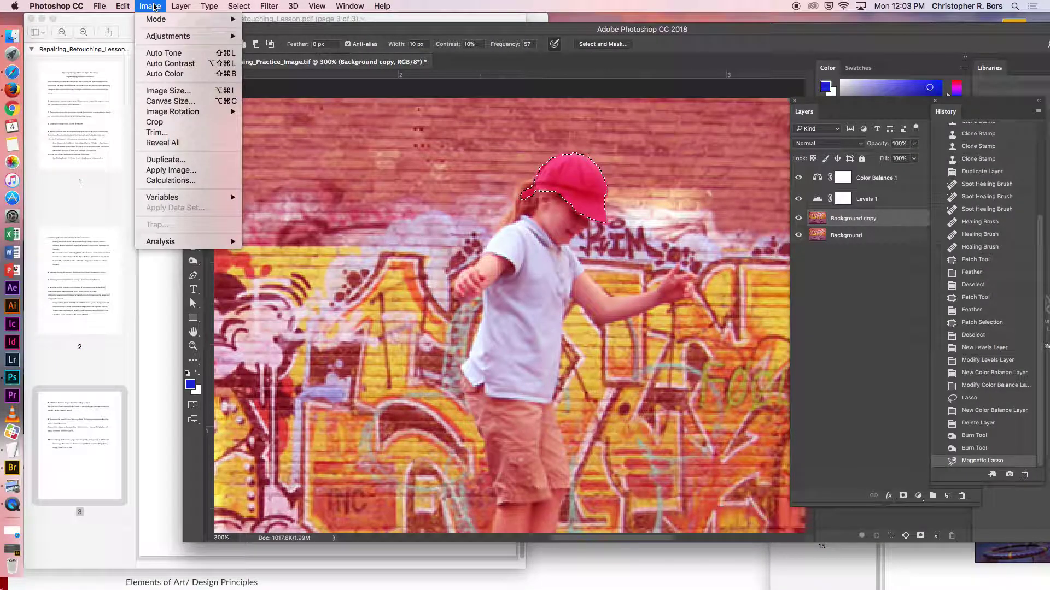
pyautogui.moveTo(162, 36)
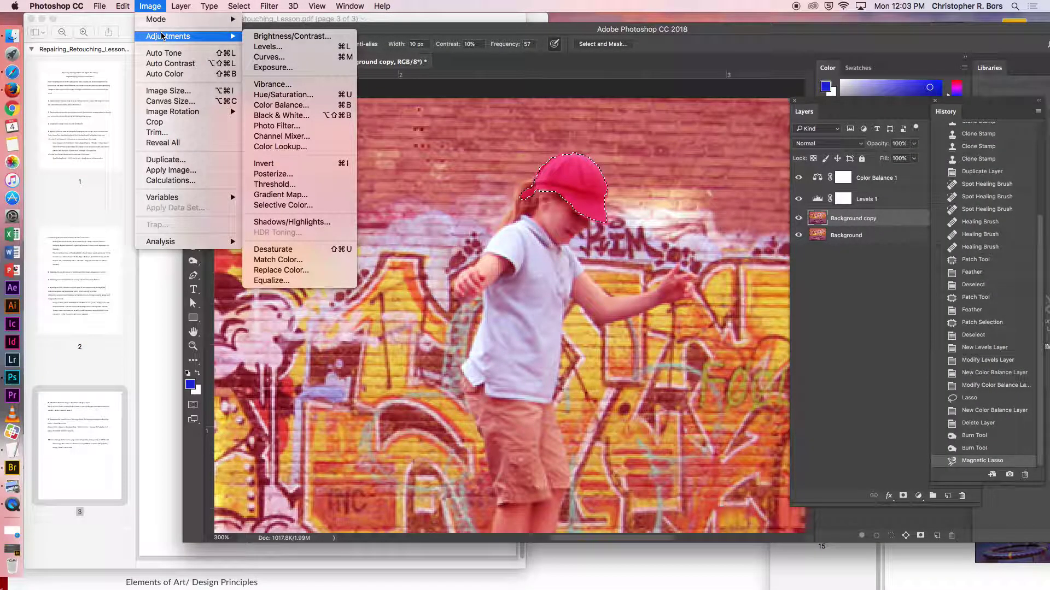
pyautogui.click(310, 272)
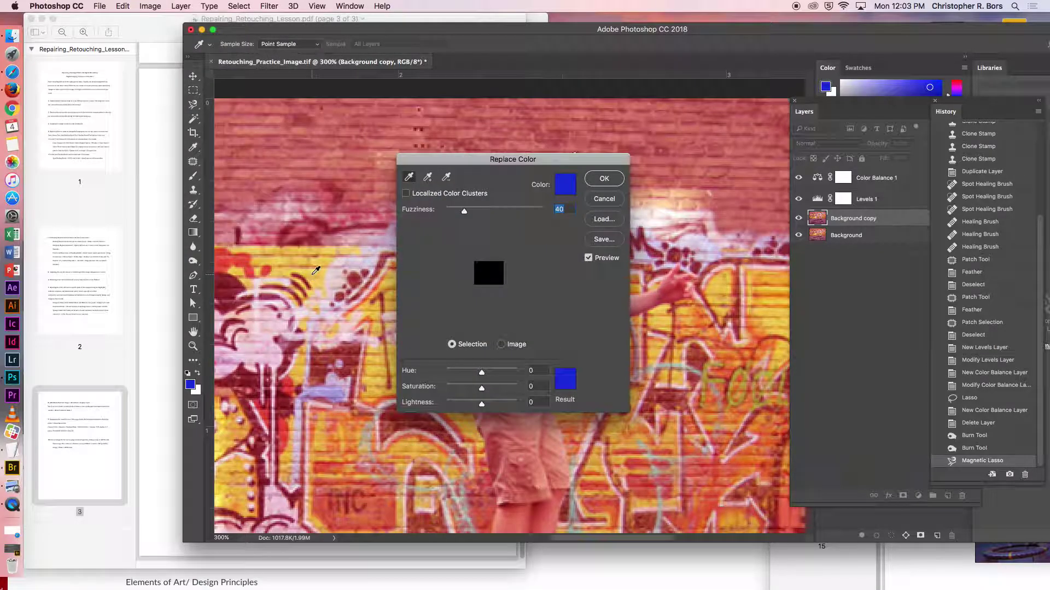
pyautogui.moveTo(479, 163); pyautogui.dragTo(776, 149)
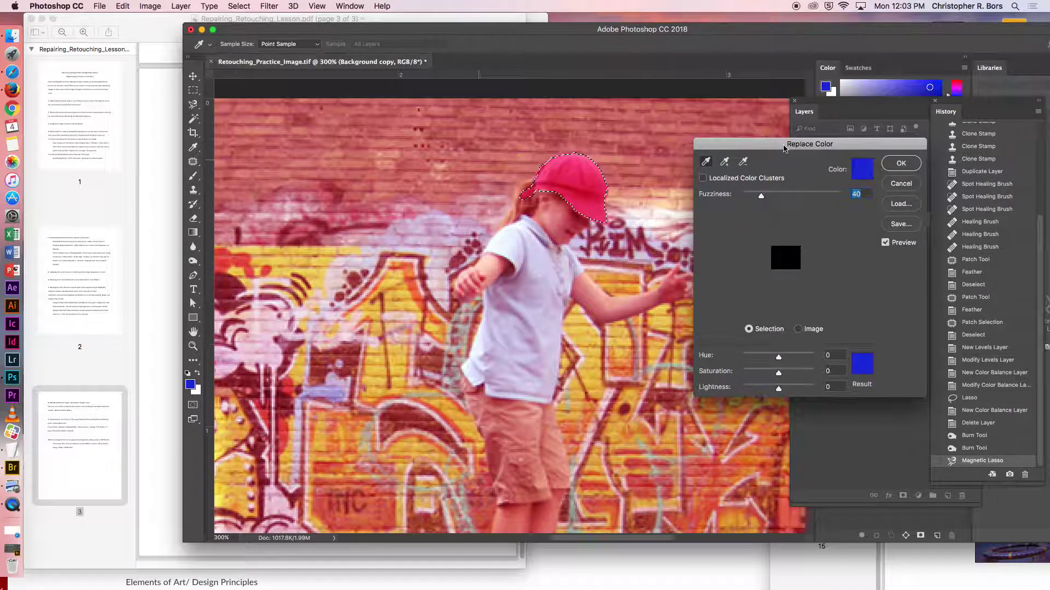
# Set the replacement color to hue -95, saturation +24 and lightness +48
pyautogui.moveTo(778, 359)
pyautogui.mouseDown()
pyautogui.moveTo(801, 361)
pyautogui.moveTo(760, 364)
pyautogui.mouseUp()
pyautogui.moveTo(776, 148); pyautogui.dragTo(740, 171)
pyautogui.moveTo(744, 398); pyautogui.dragTo(760, 415)
# Check the Replace Color instructions in the lesson PDF, enable Localized Color Clusters, and set the hue to +73
pyautogui.click(118, 127)
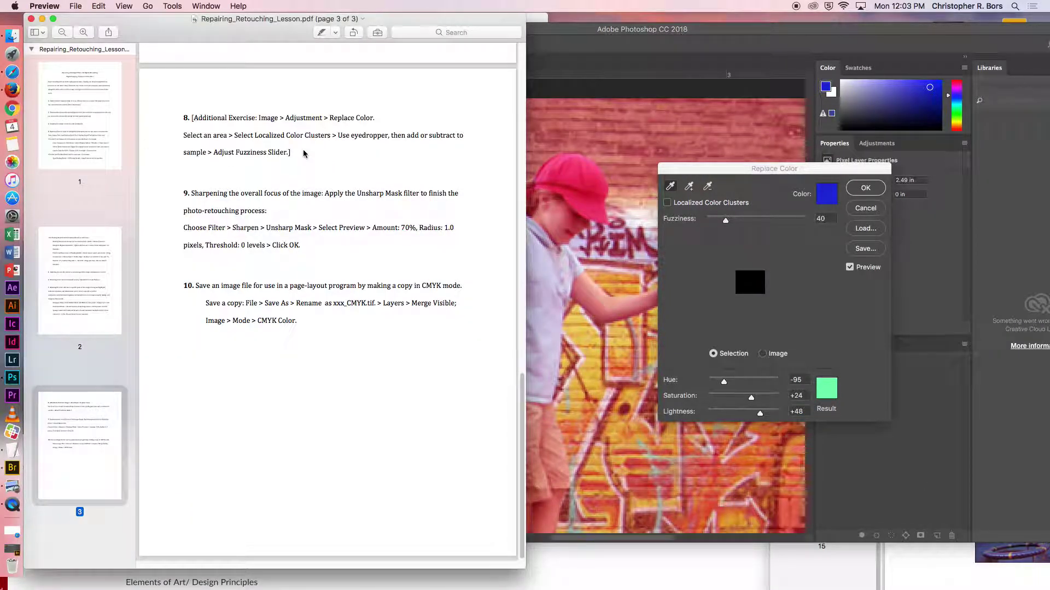
pyautogui.click(750, 171)
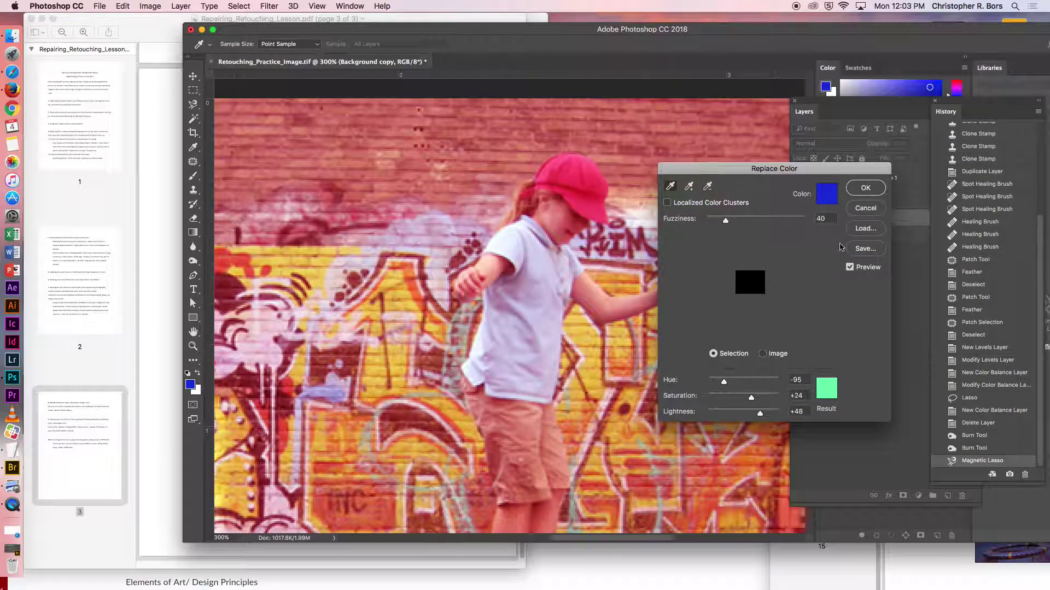
pyautogui.click(667, 202)
pyautogui.moveTo(724, 383); pyautogui.dragTo(757, 382)
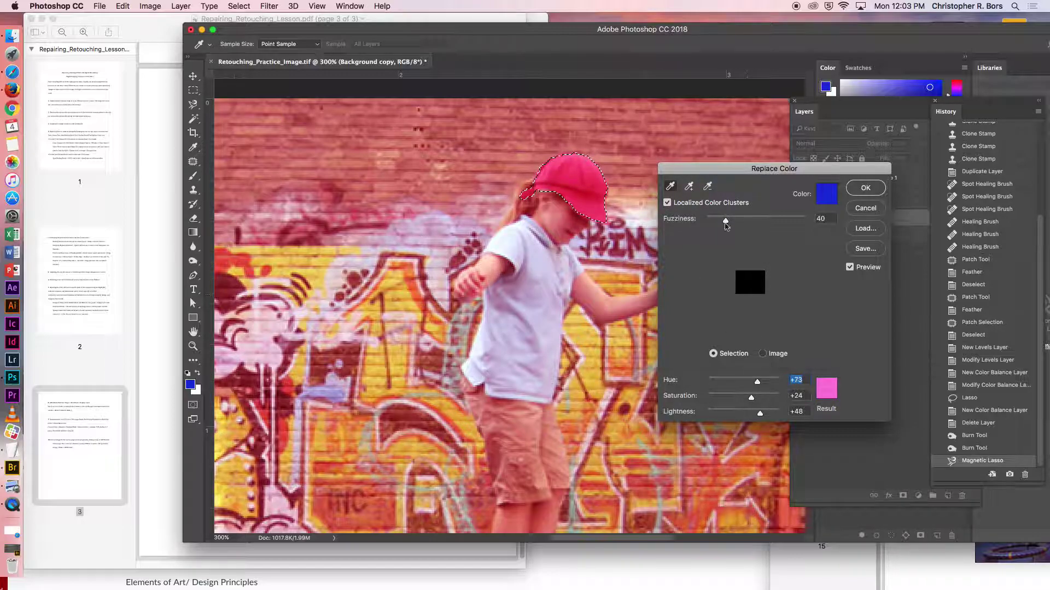
# Sample the cap's red with the eyedropper and add its other shades to the sample until the whole cap is covered
pyautogui.click(562, 184)
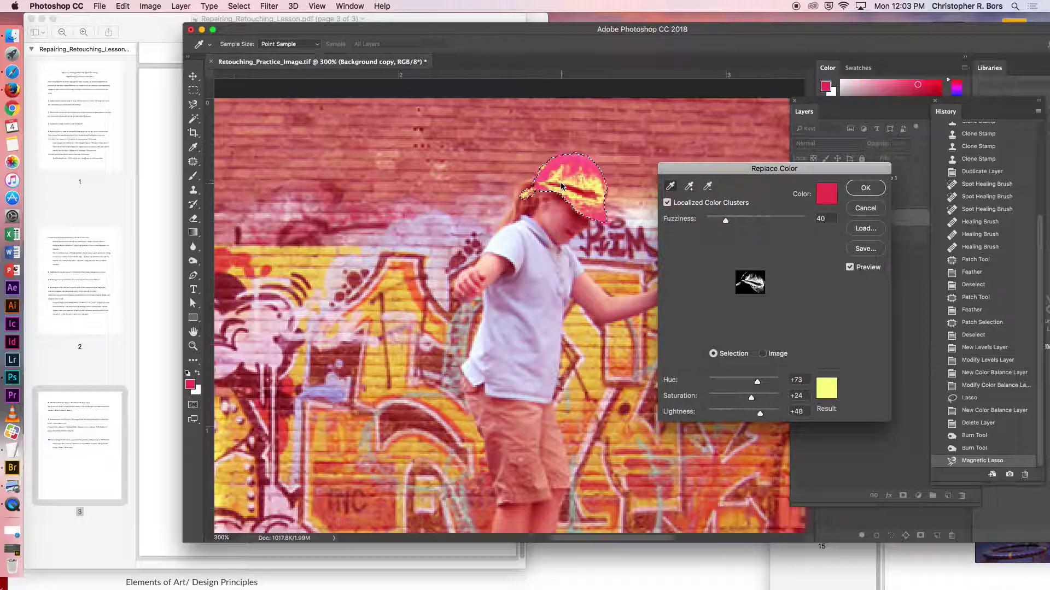
pyautogui.click(576, 170)
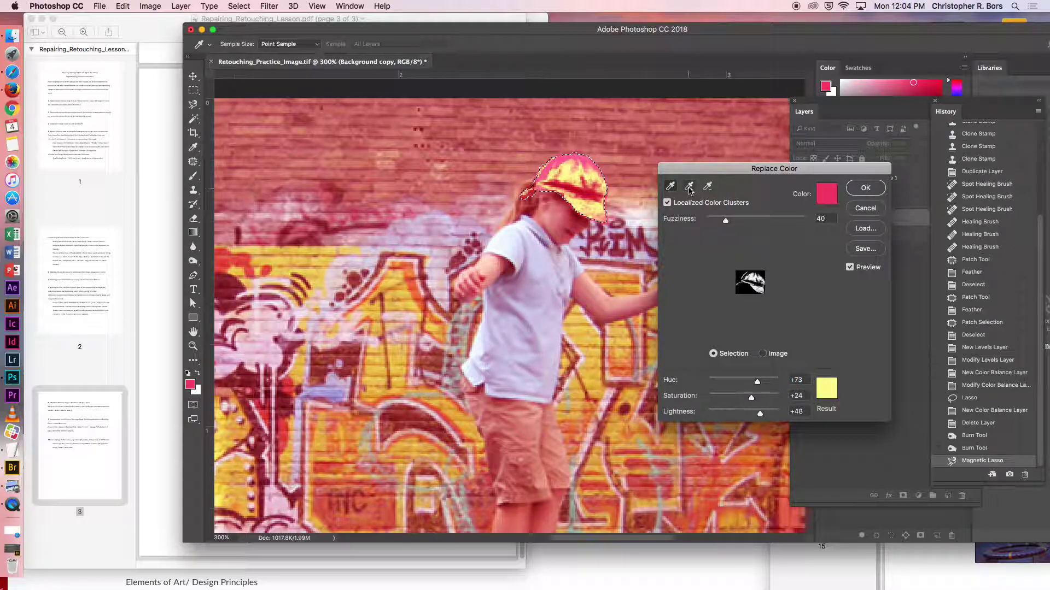
pyautogui.click(689, 186)
pyautogui.click(563, 162)
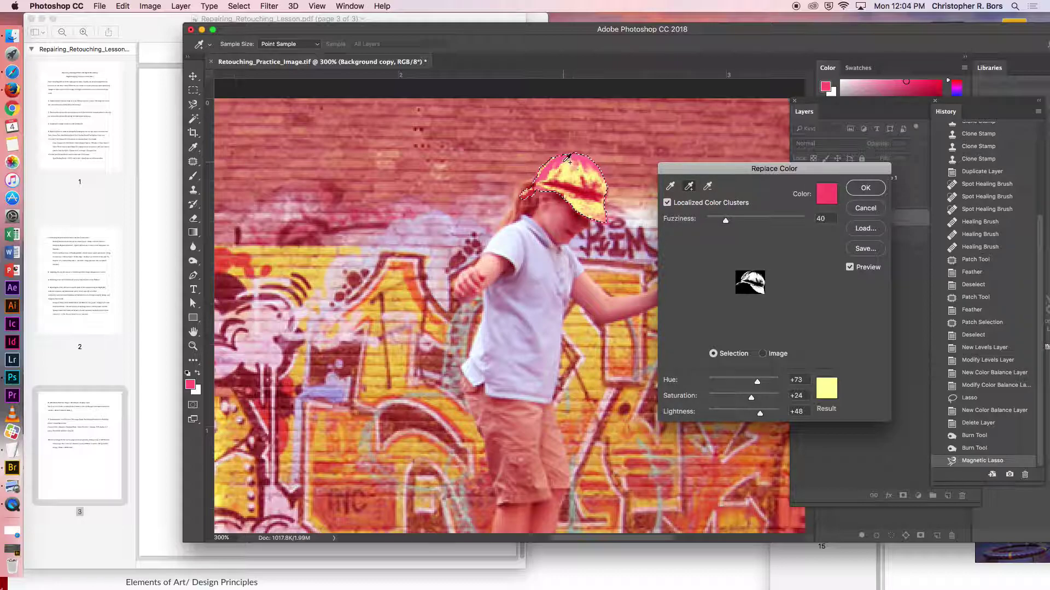
pyautogui.click(586, 162)
pyautogui.moveTo(586, 163)
pyautogui.mouseDown()
pyautogui.moveTo(576, 185)
pyautogui.moveTo(574, 174)
pyautogui.moveTo(590, 184)
pyautogui.moveTo(572, 183)
pyautogui.mouseUp()
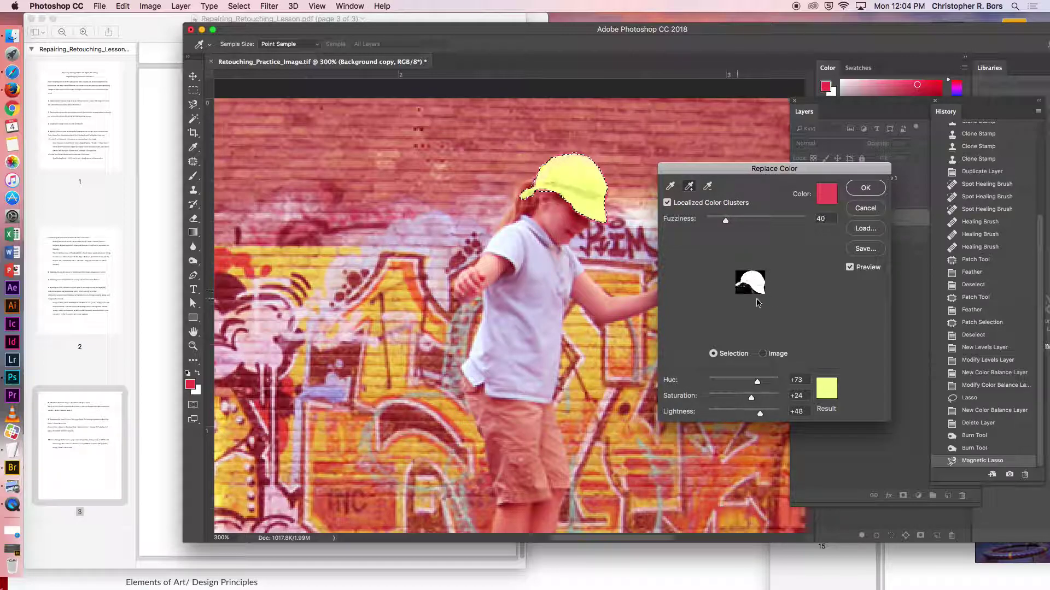
# Turn the cap green with hue +106, saturation -42 and lightness -24, apply the replacement, and deselect
pyautogui.click(707, 186)
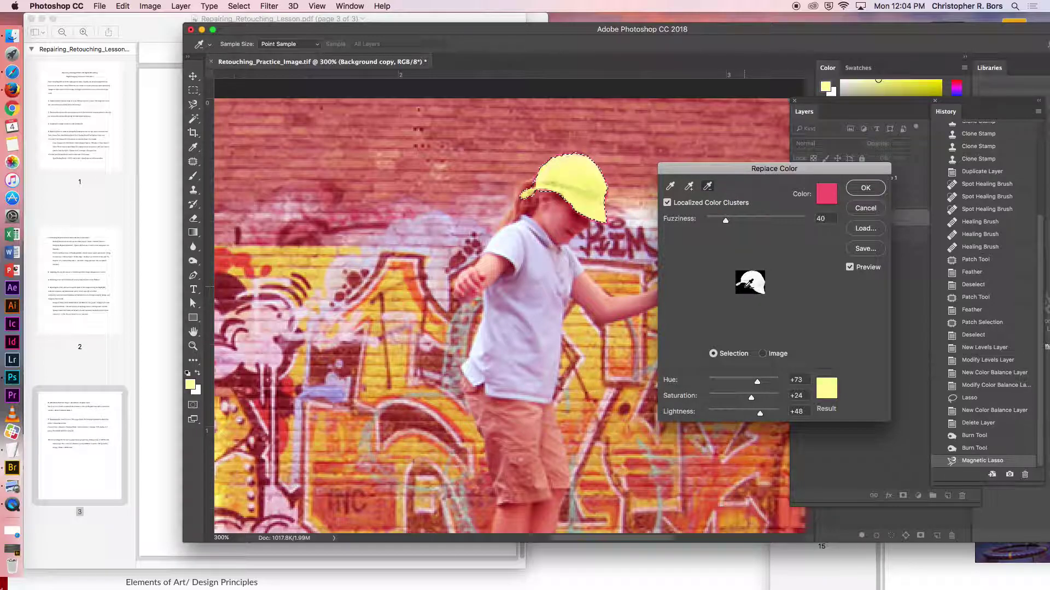
pyautogui.moveTo(757, 381); pyautogui.dragTo(736, 417)
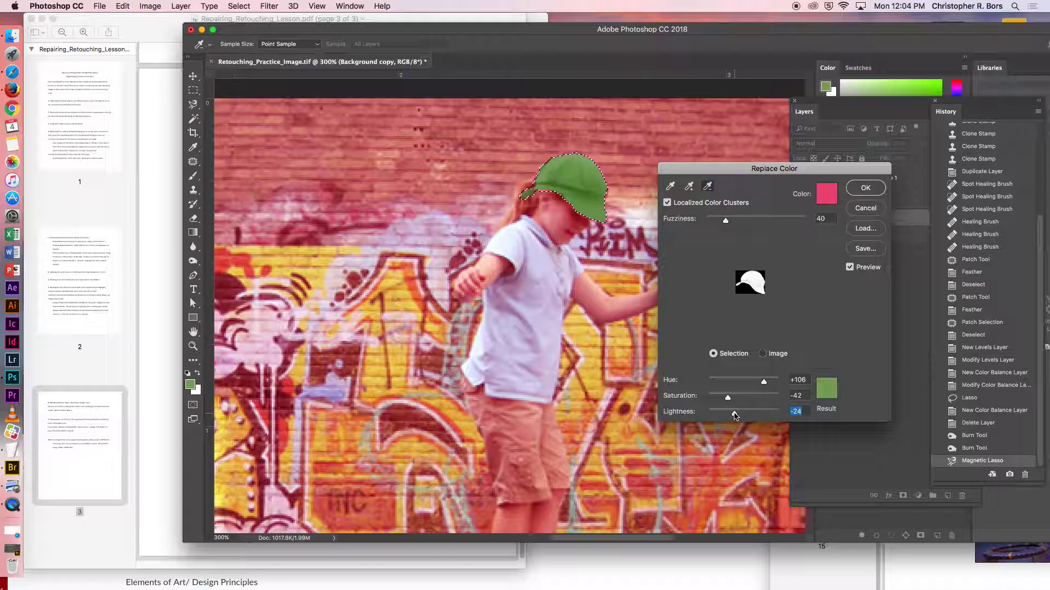
pyautogui.click(855, 189)
pyautogui.press('super+d')
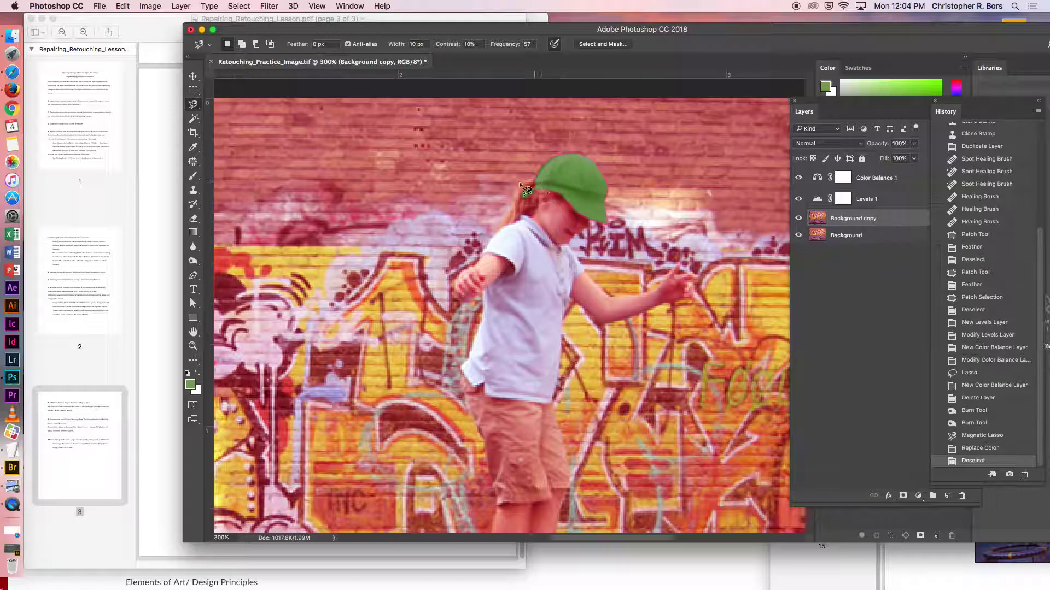
pyautogui.click(192, 346)
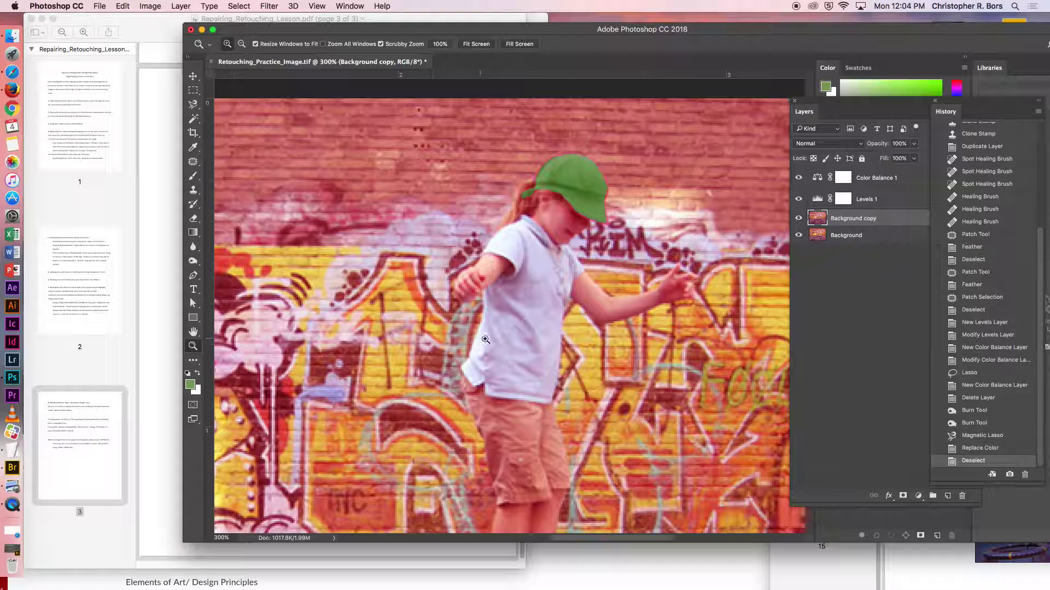
pyautogui.keyDown('alt'); pyautogui.click(486, 339); pyautogui.keyUp('alt')
pyautogui.keyDown('alt'); pyautogui.click(519, 332); pyautogui.keyUp('alt')
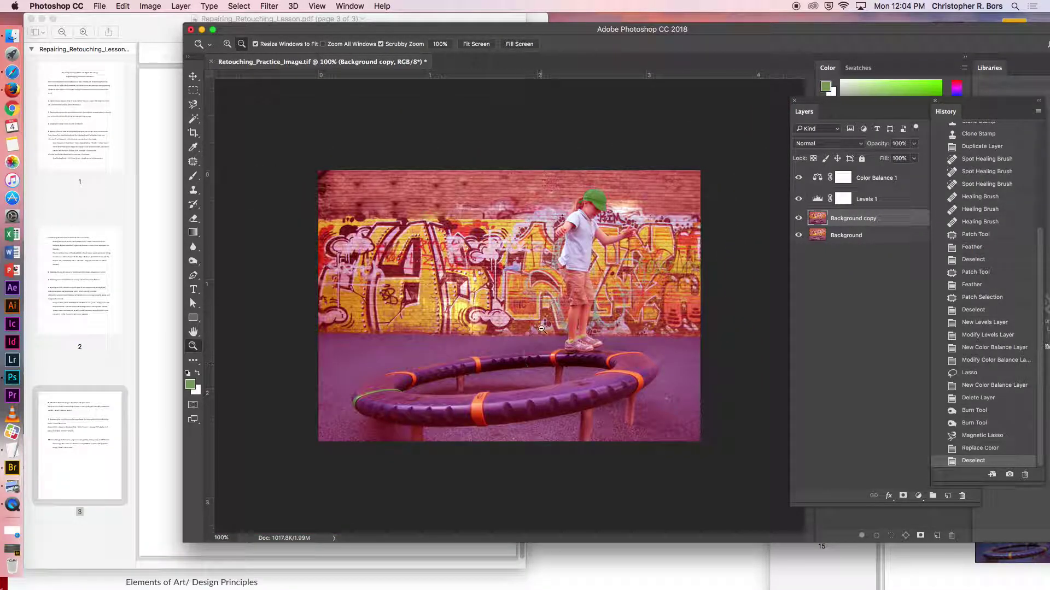
pyautogui.click(191, 386)
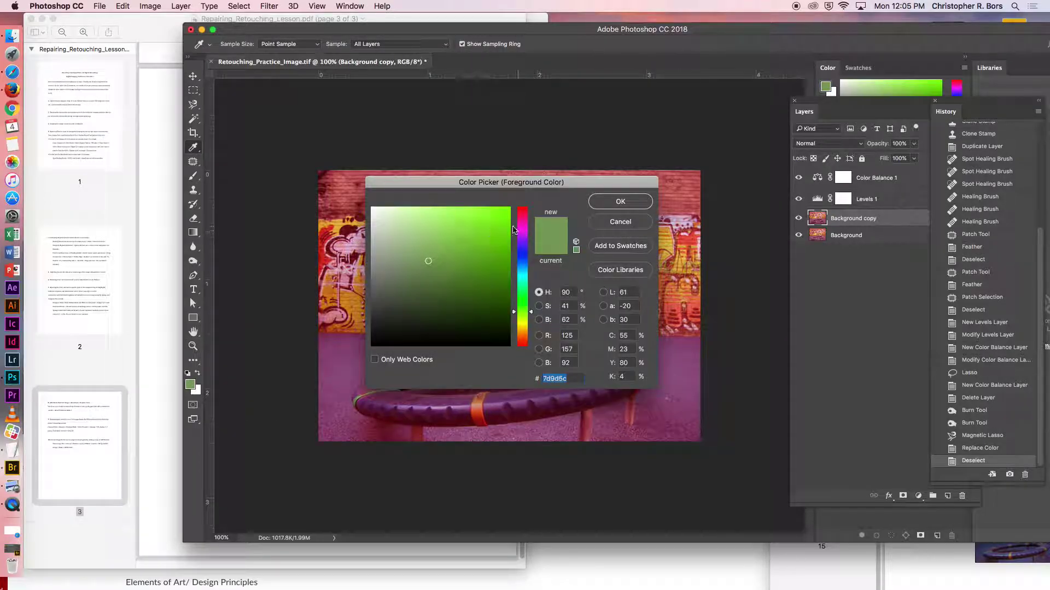
pyautogui.moveTo(523, 215); pyautogui.dragTo(567, 223)
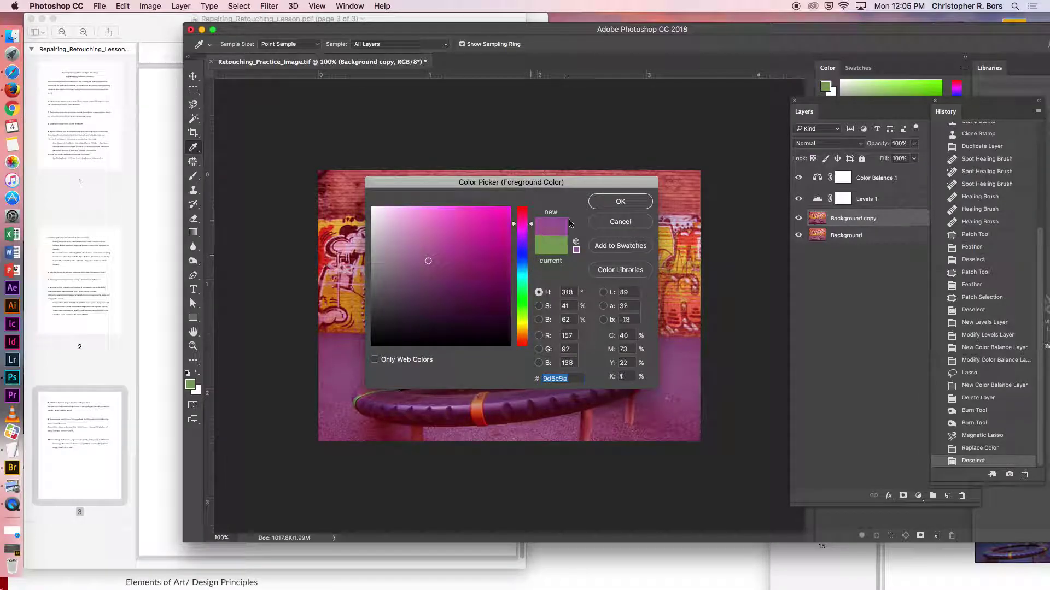
pyautogui.click(599, 224)
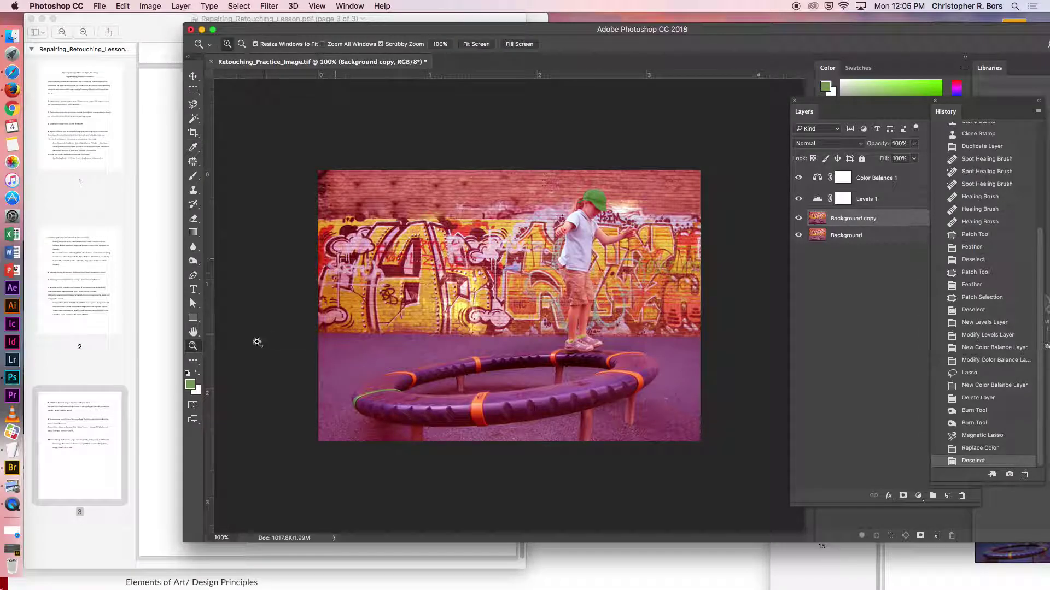
# Reset the foreground and background colors to the default black and white, and try swapping them back and forth
pyautogui.click(188, 377)
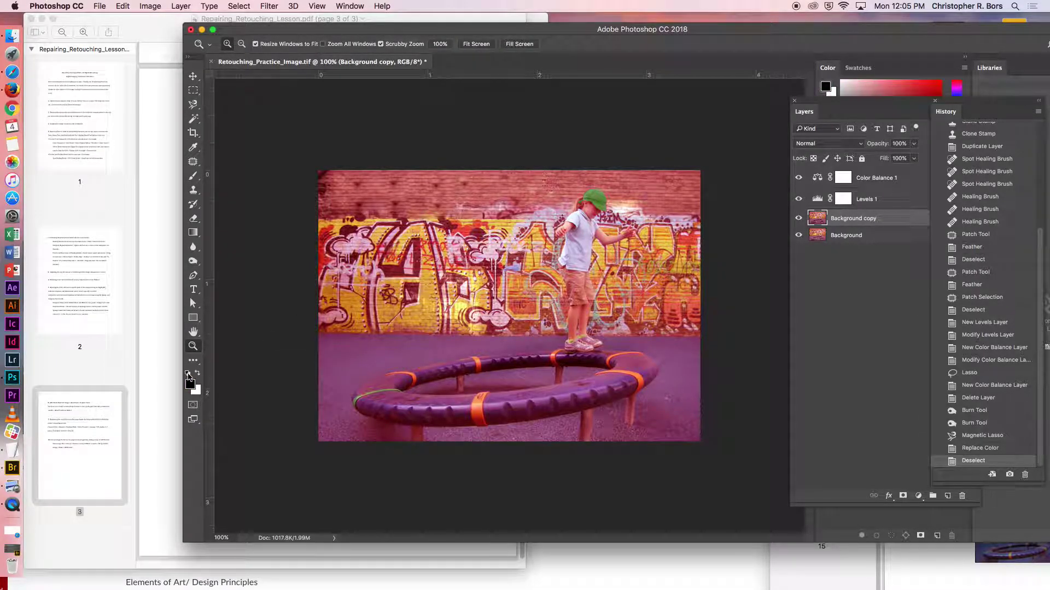
pyautogui.click(198, 375)
pyautogui.click(198, 375)
pyautogui.click(198, 375)
pyautogui.click(198, 375)
pyautogui.click(190, 385)
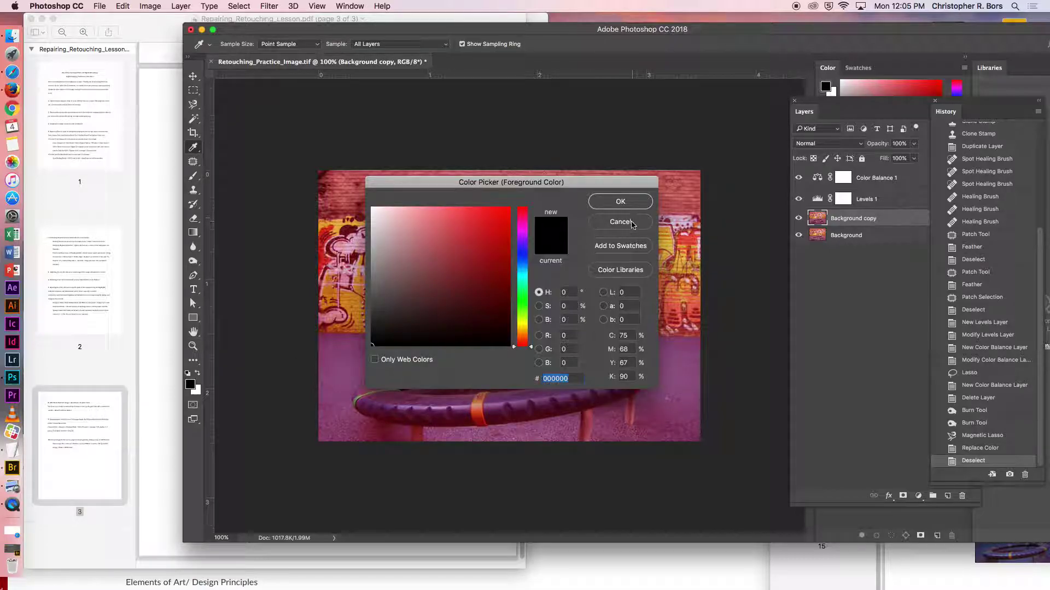
pyautogui.click(629, 222)
# Read the sharpening and CMYK instructions in the lesson PDF, then return to the photo in Photoshop
pyautogui.click(141, 279)
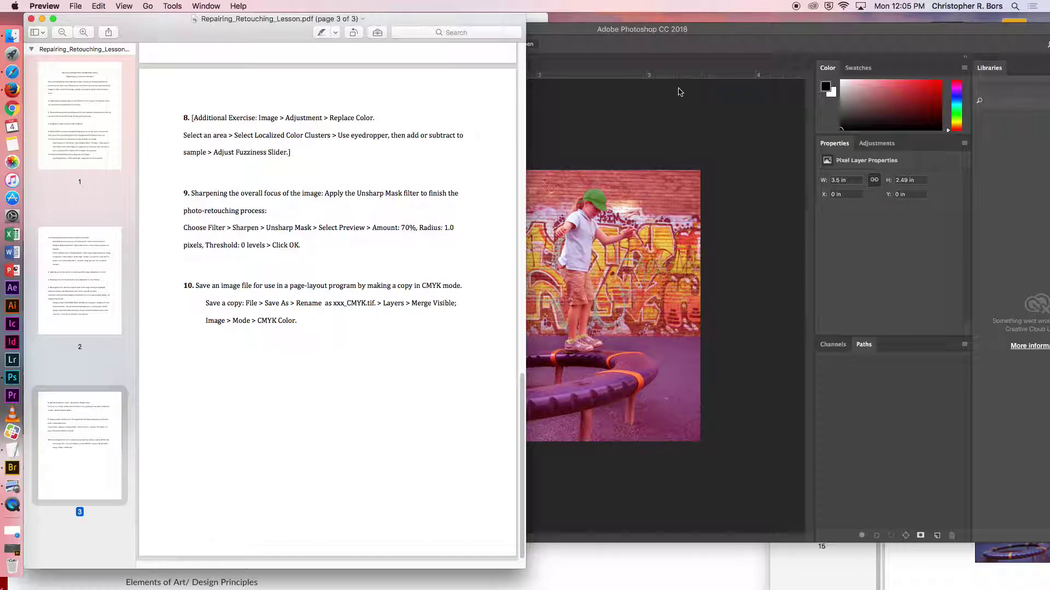
pyautogui.click(680, 91)
pyautogui.moveTo(745, 40); pyautogui.dragTo(613, 19)
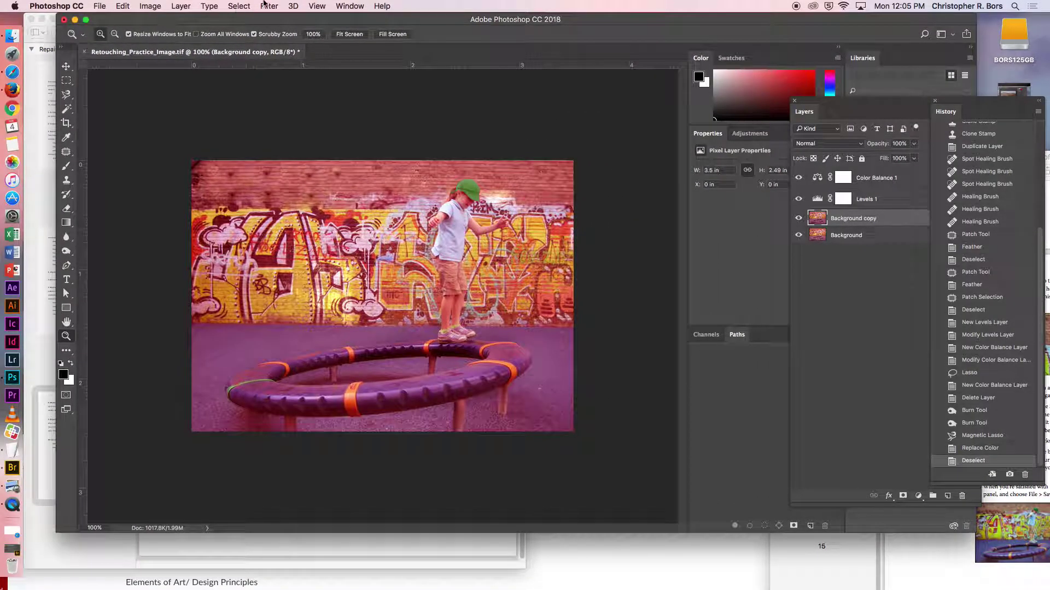
# Apply an Unsharp Mask to the Background copy layer with amount 158%, radius 1.0 pixels and threshold 0
pyautogui.click(269, 6)
pyautogui.moveTo(376, 201)
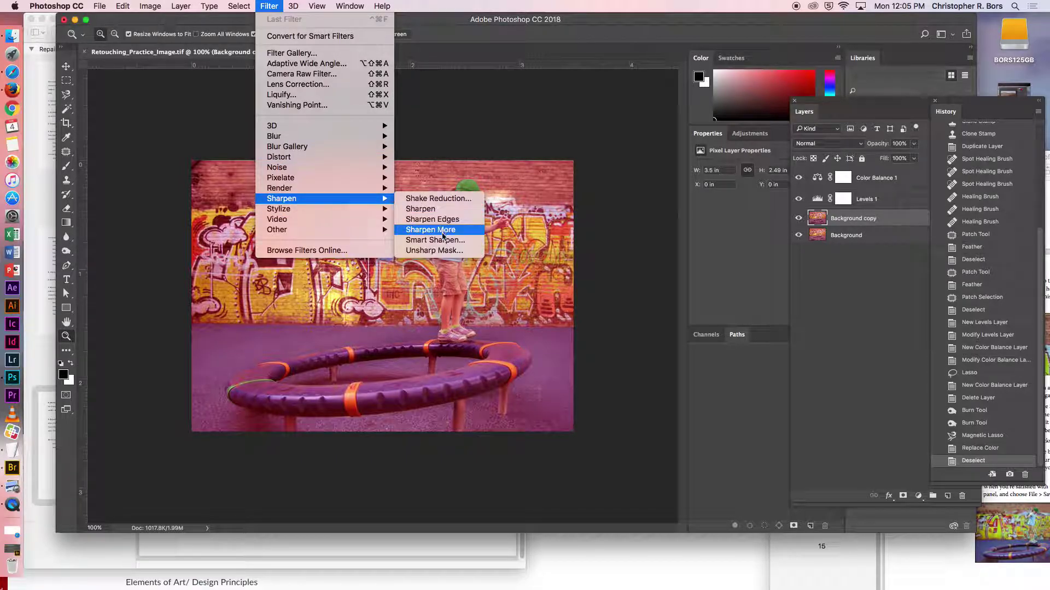
pyautogui.click(446, 250)
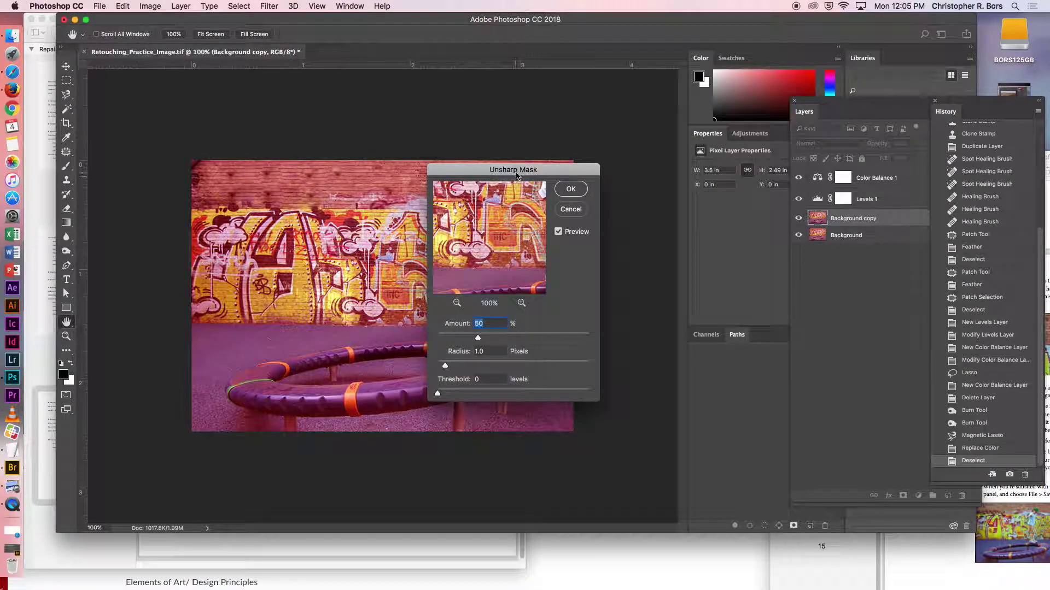
pyautogui.moveTo(513, 170); pyautogui.dragTo(684, 202)
pyautogui.moveTo(646, 368); pyautogui.dragTo(714, 374)
pyautogui.click(740, 219)
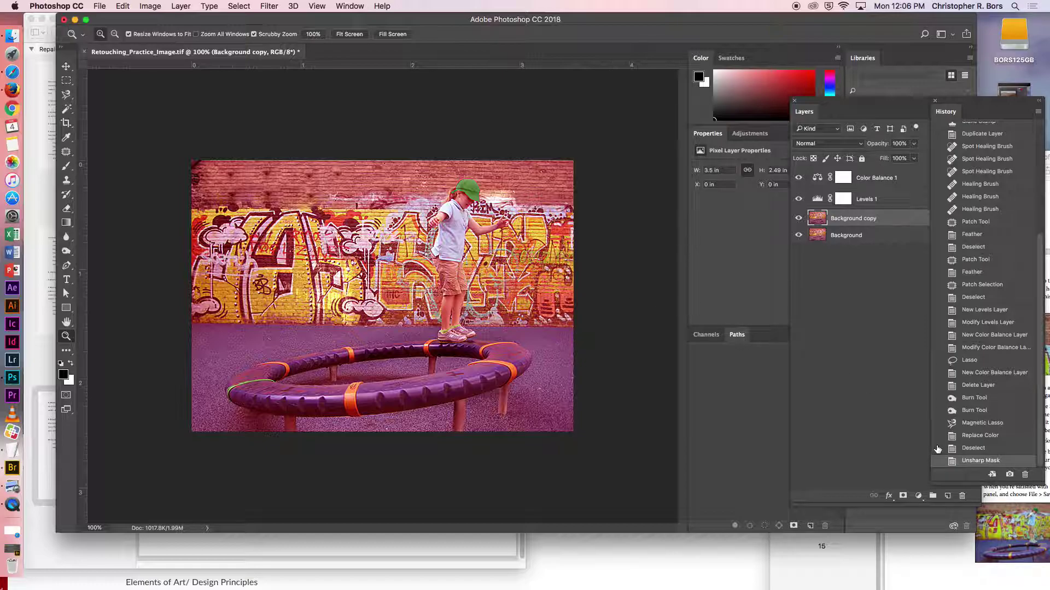
# Compare the photo with and without the sharpening in its history, and return to the unsharpened state
pyautogui.click(968, 449)
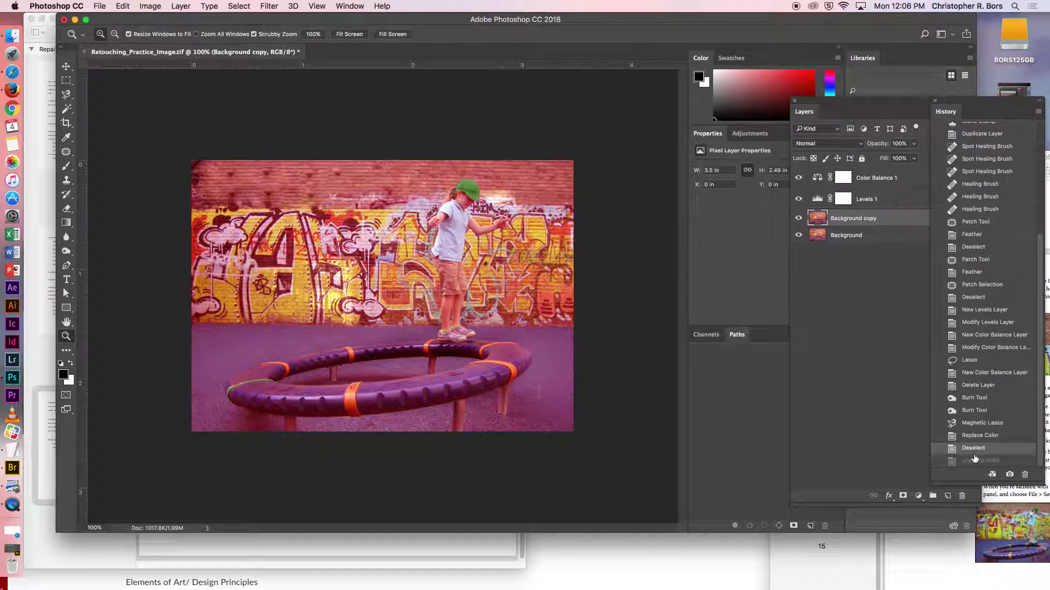
pyautogui.click(977, 462)
pyautogui.click(977, 453)
# Sharpen the Background copy layer with an Unsharp Mask of amount 67%, radius 1.0 pixels and threshold 0
pyautogui.click(269, 6)
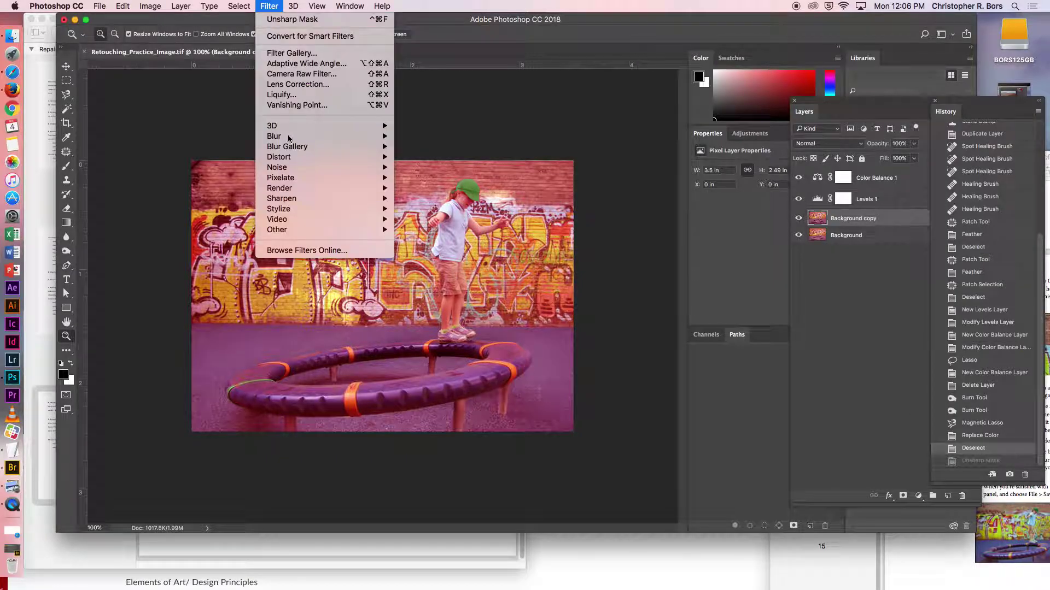
pyautogui.moveTo(320, 230)
pyautogui.moveTo(330, 200)
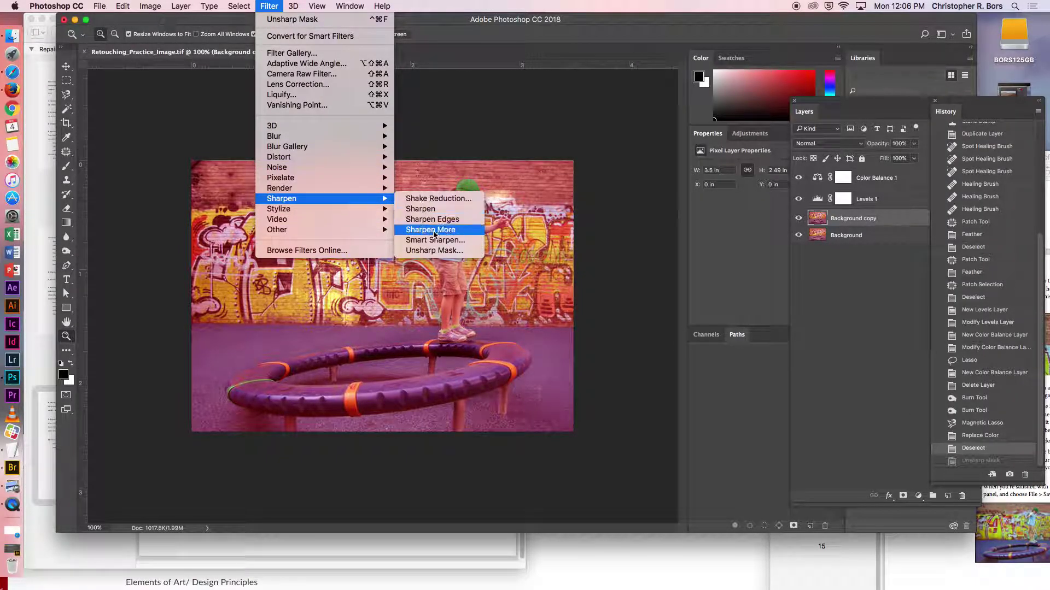
pyautogui.click(439, 251)
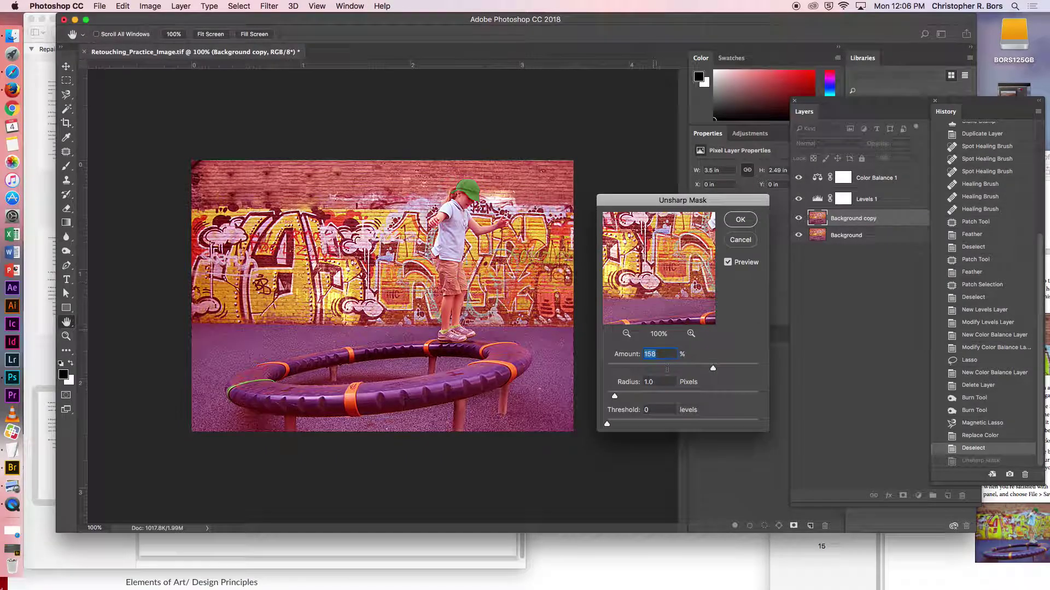
pyautogui.moveTo(673, 368); pyautogui.dragTo(659, 370)
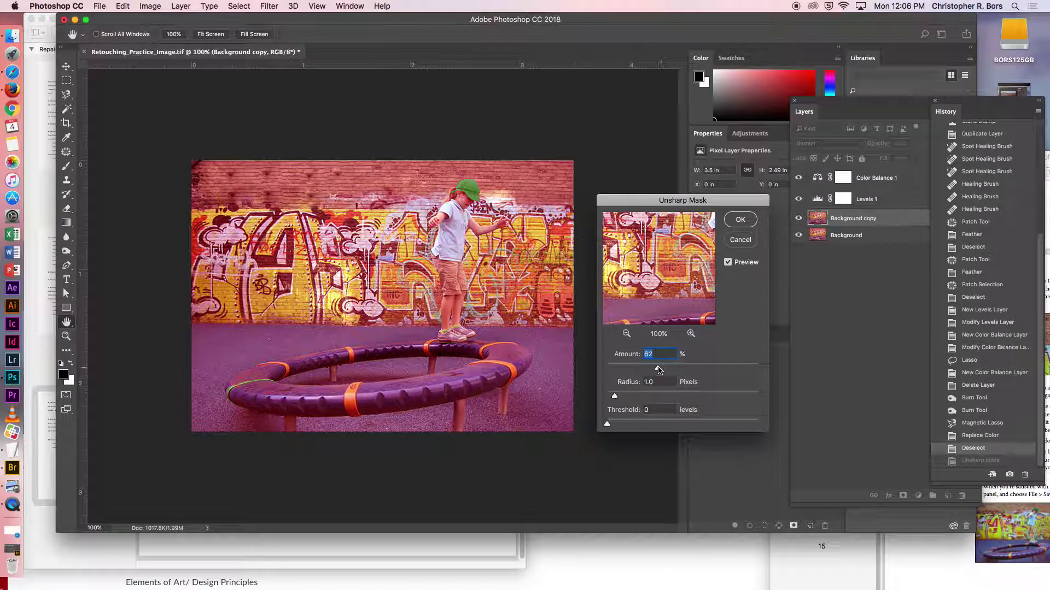
pyautogui.moveTo(269, 20); pyautogui.dragTo(323, 21)
pyautogui.moveTo(658, 369); pyautogui.dragTo(661, 370)
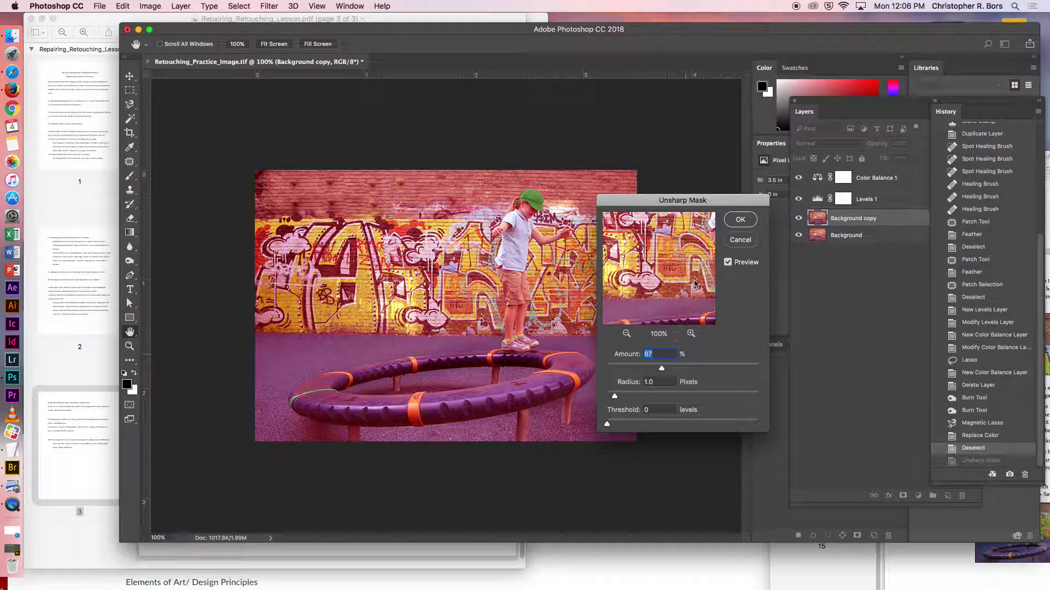
pyautogui.click(739, 220)
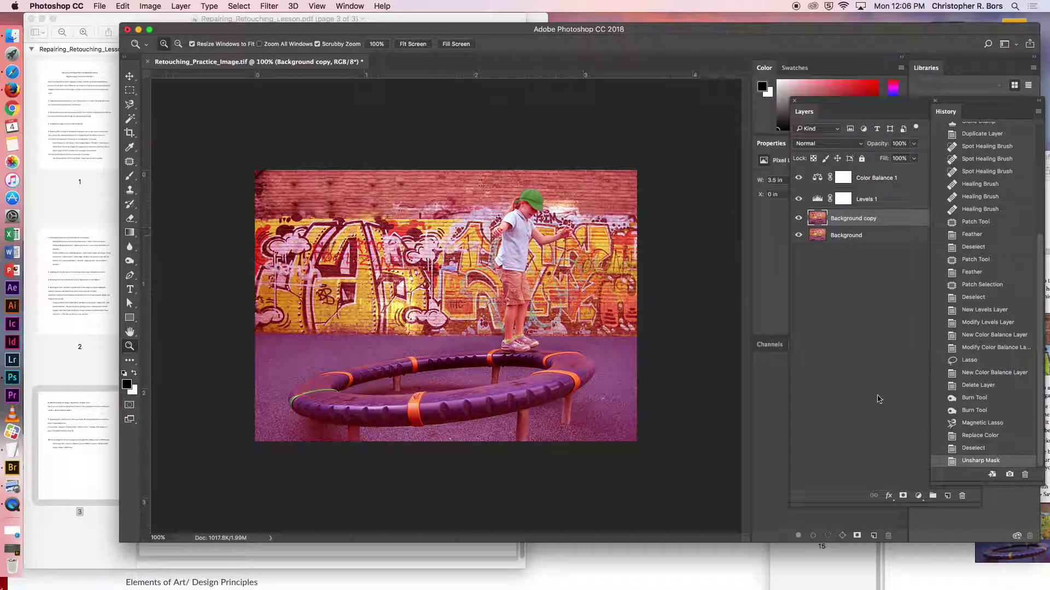
# Compare the photo before and after the Unsharp Mask in its history, ending on the sharpened state
pyautogui.click(978, 449)
pyautogui.click(980, 461)
pyautogui.click(974, 448)
pyautogui.click(974, 461)
pyautogui.moveTo(318, 34); pyautogui.dragTo(239, 31)
# Save the layered photo as a TIFF on the Desktop, replacing Retouching_Practice_Image.tif, with no image compression
pyautogui.click(100, 5)
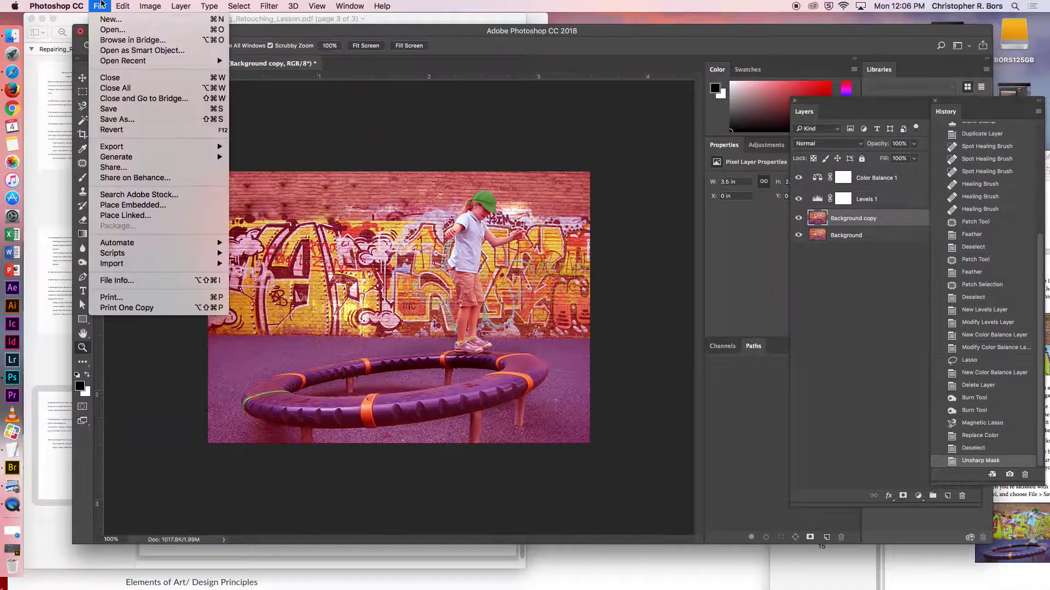
pyautogui.click(117, 119)
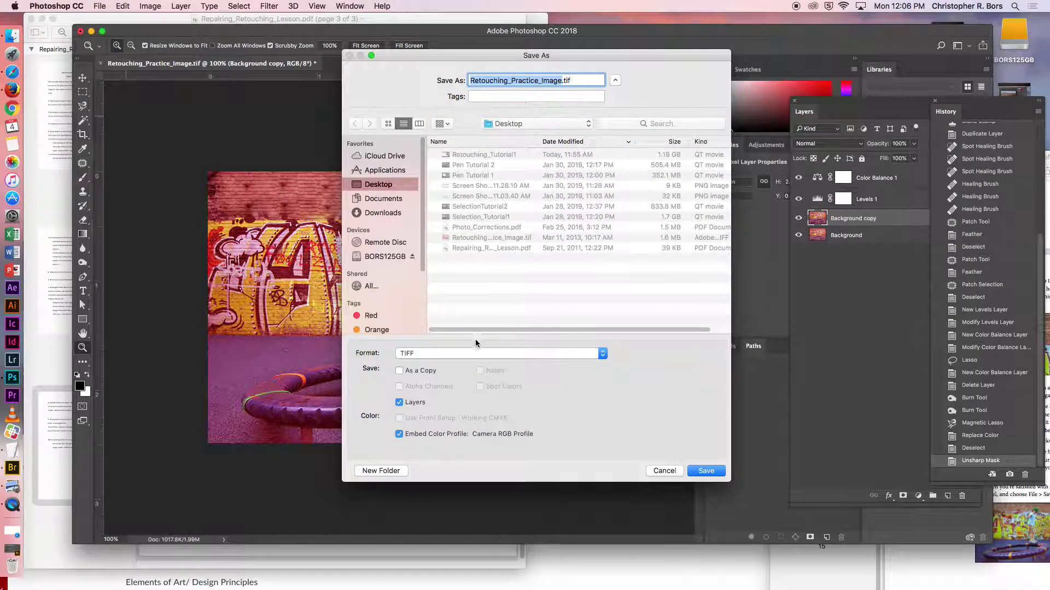
pyautogui.click(710, 471)
pyautogui.click(614, 129)
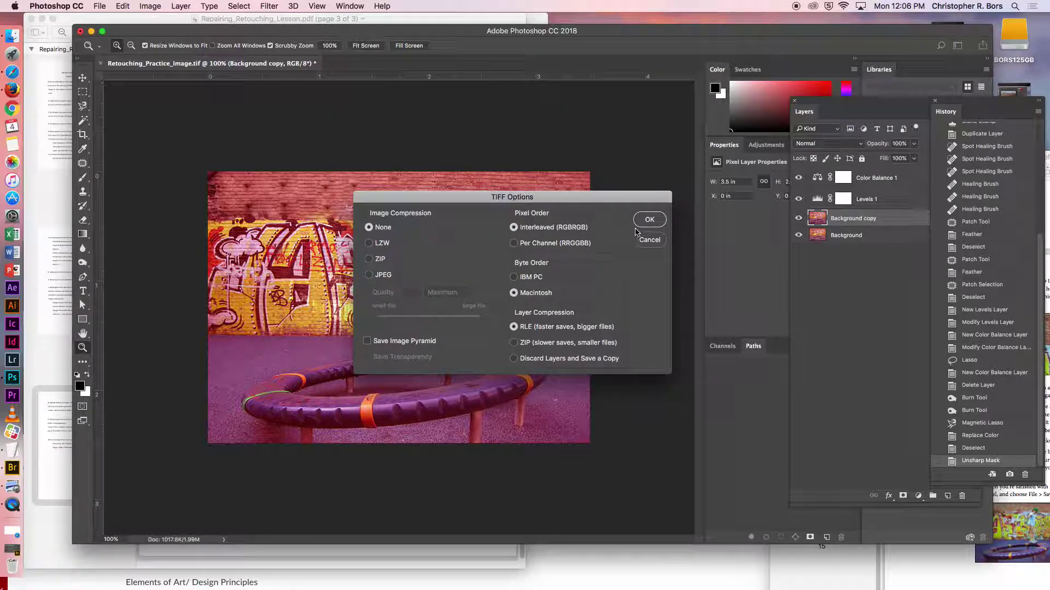
pyautogui.click(645, 220)
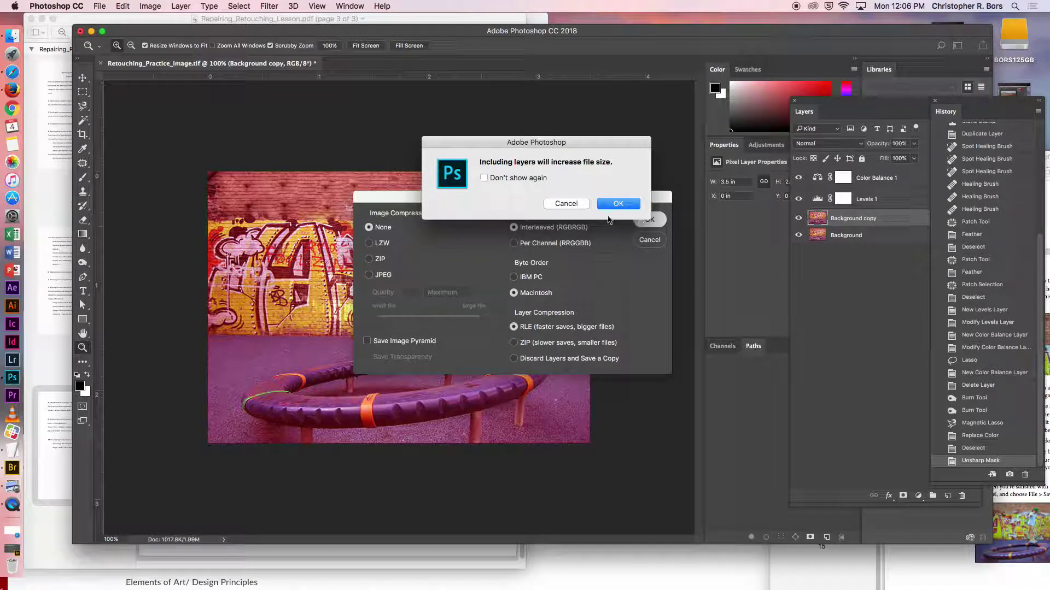
pyautogui.click(606, 206)
# Check the lesson PDF's instructions for saving a CMYK copy of the image
pyautogui.moveTo(254, 34); pyautogui.dragTo(682, 83)
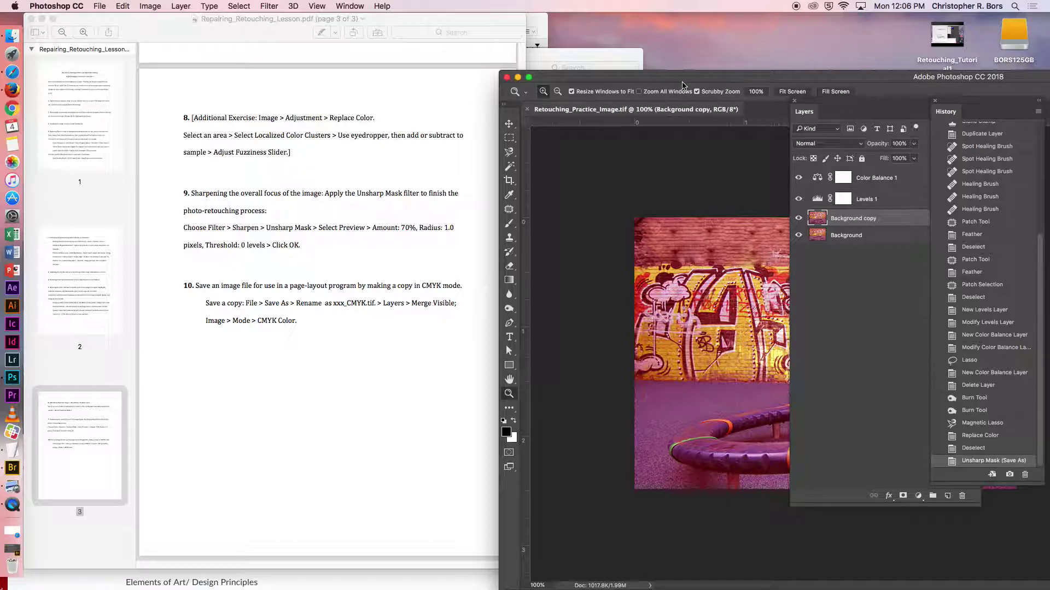
pyautogui.moveTo(682, 85)
pyautogui.mouseDown()
pyautogui.moveTo(612, 88)
pyautogui.moveTo(695, 86)
pyautogui.mouseUp()
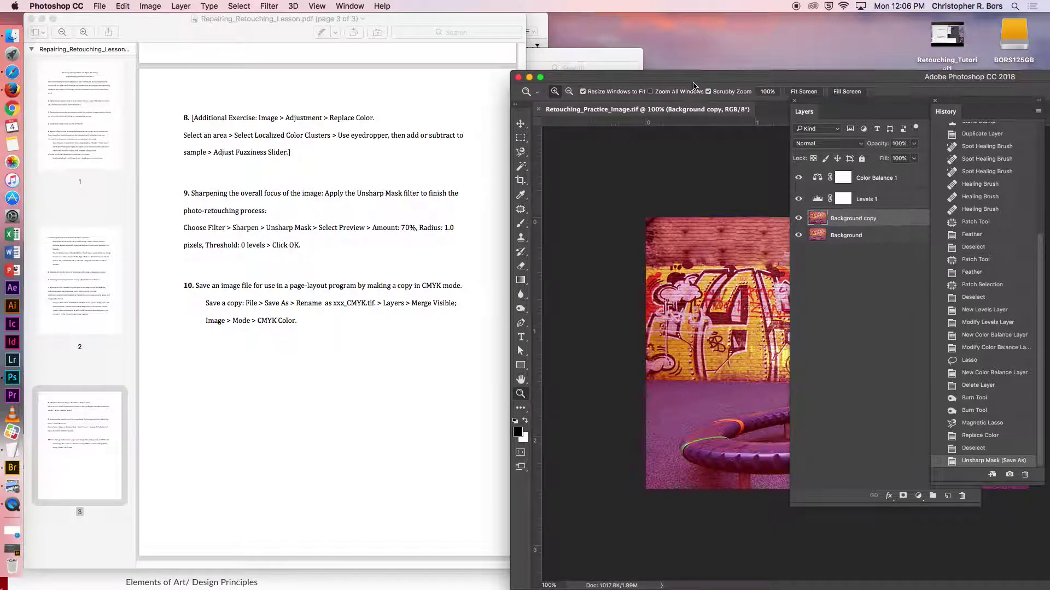
pyautogui.doubleClick(694, 85)
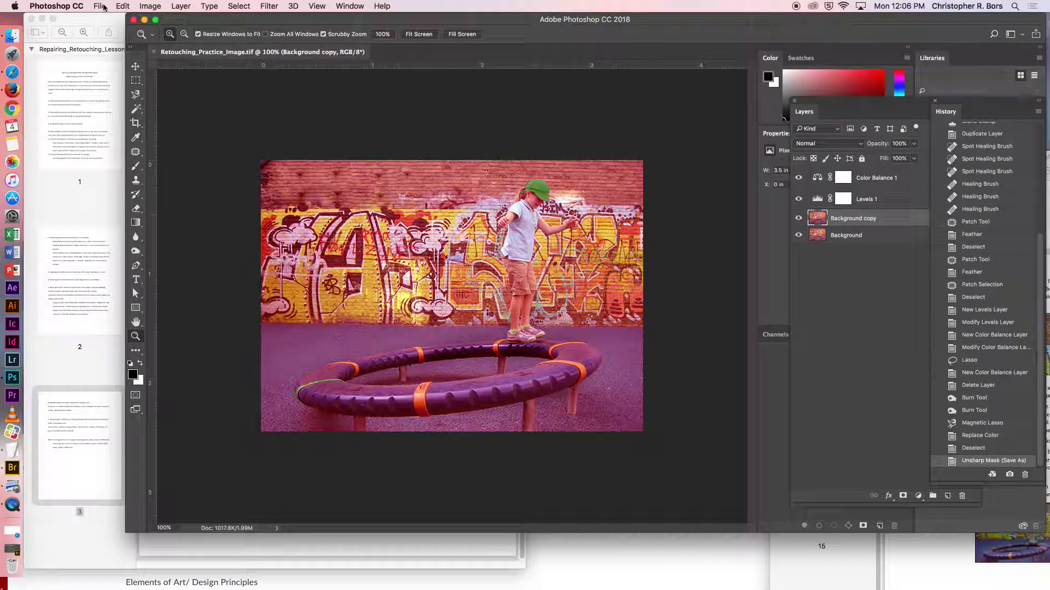
pyautogui.click(101, 6)
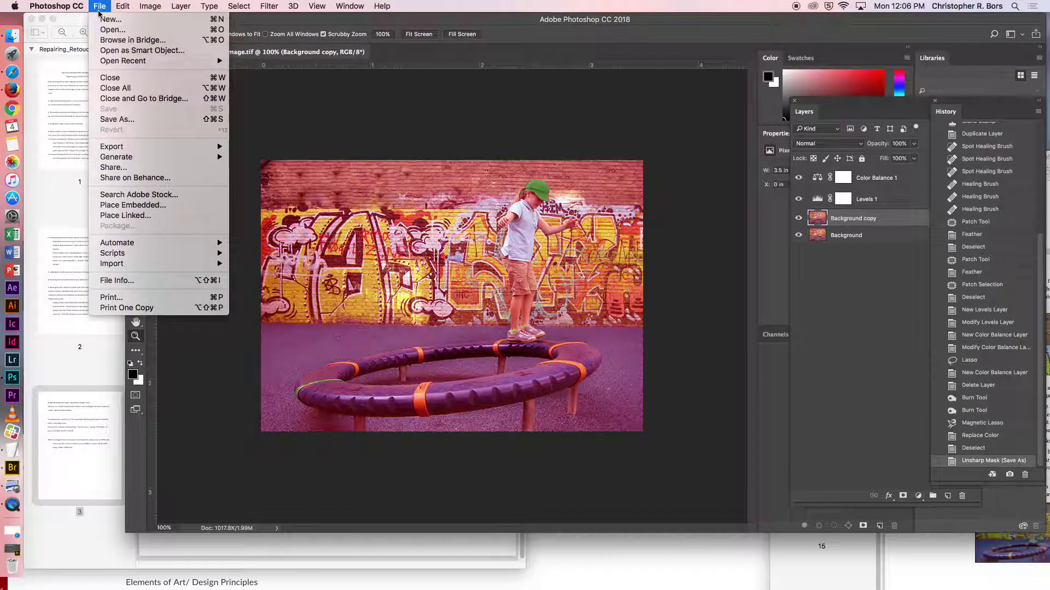
pyautogui.click(161, 121)
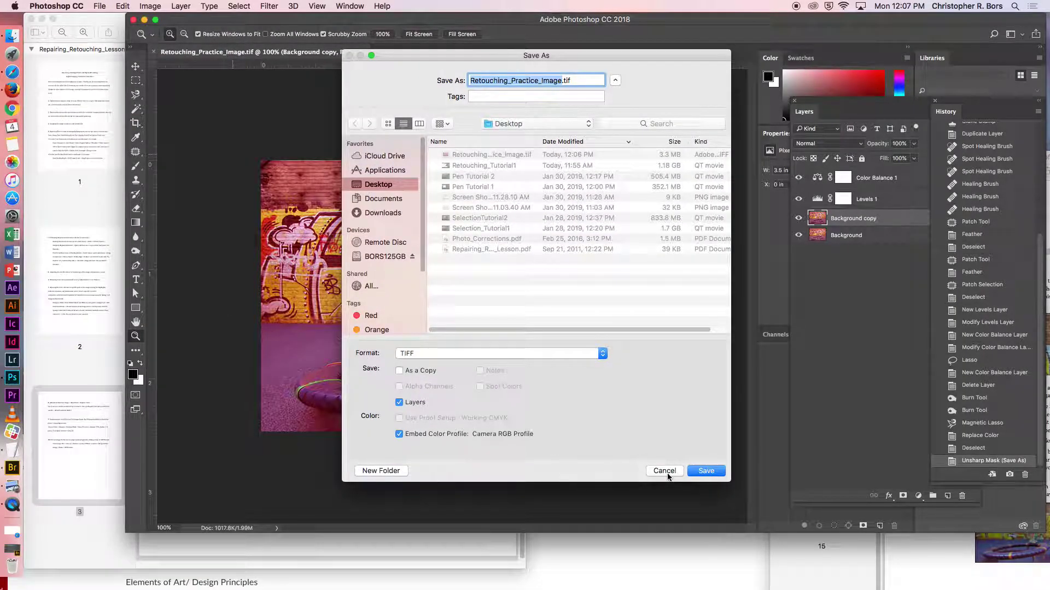
pyautogui.click(664, 471)
# Convert the photo to CMYK Color without flattening, accepting the loss of an adjustment layer and the U.S. Web Coated (SWOP) v2 profile
pyautogui.moveTo(199, 21); pyautogui.dragTo(219, 37)
pyautogui.click(150, 6)
pyautogui.moveTo(180, 24)
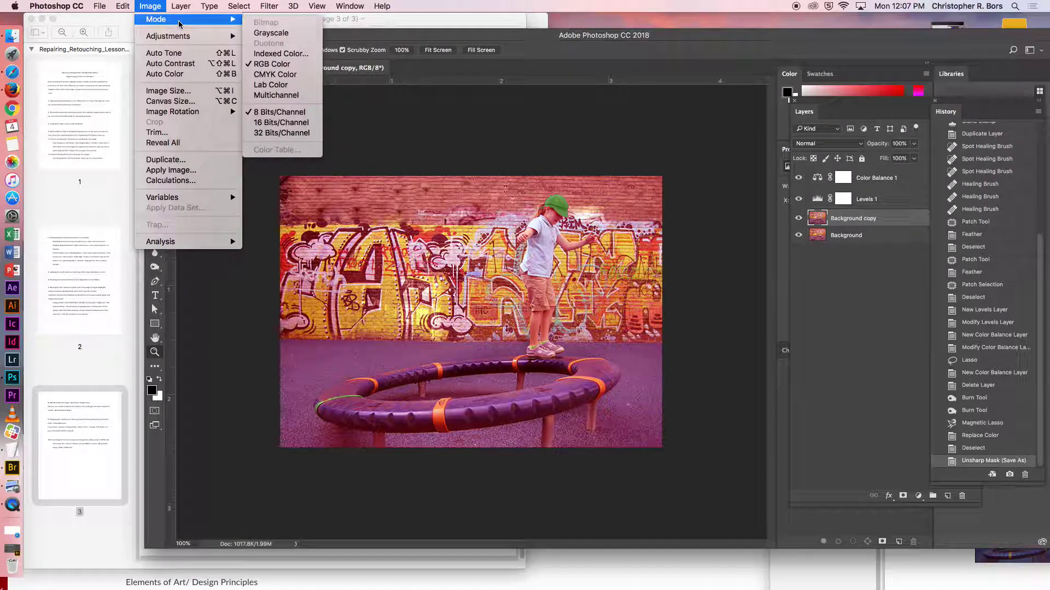
pyautogui.click(275, 75)
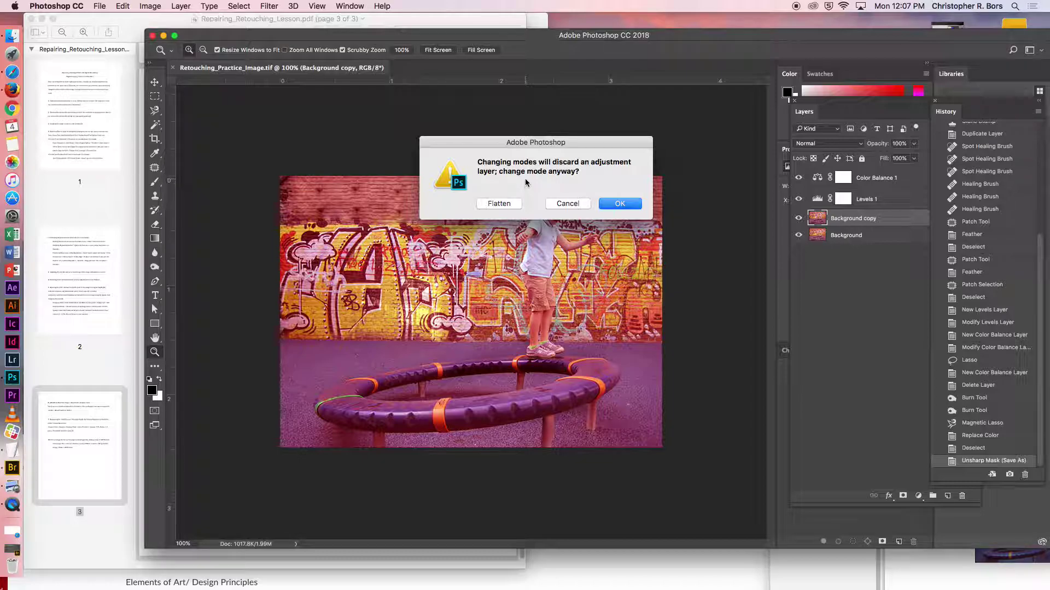
pyautogui.click(617, 209)
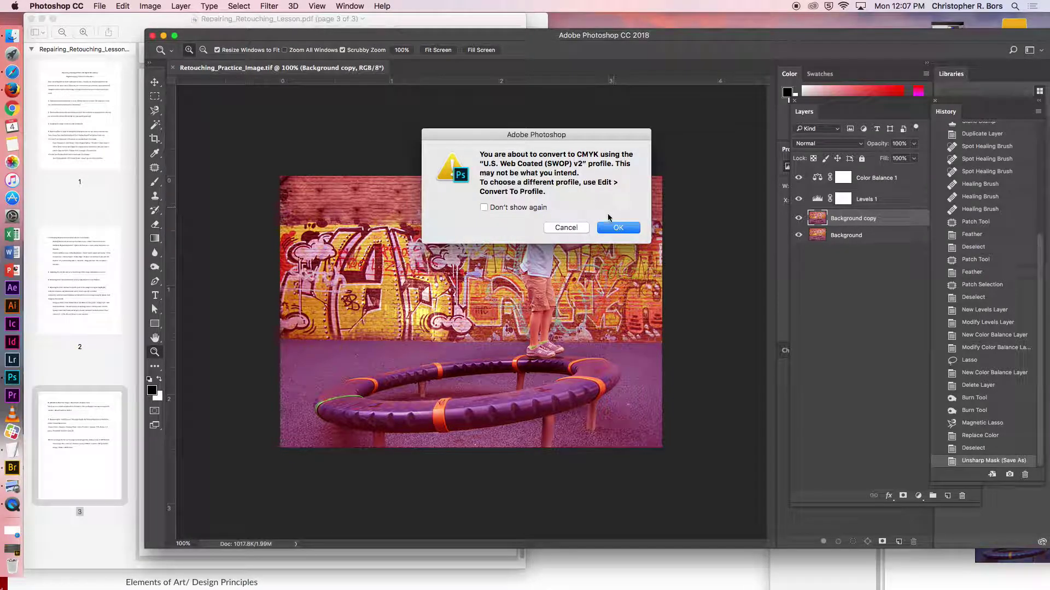
pyautogui.click(618, 228)
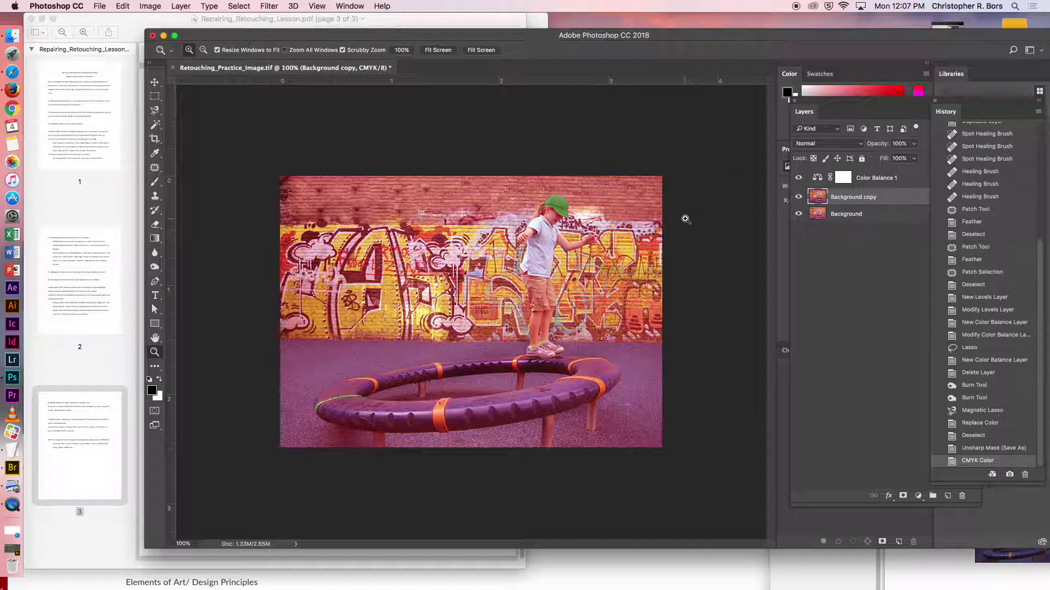
# Undo the CMYK conversion and return to the saved Unsharp Mask state in the history
pyautogui.press('super+z')
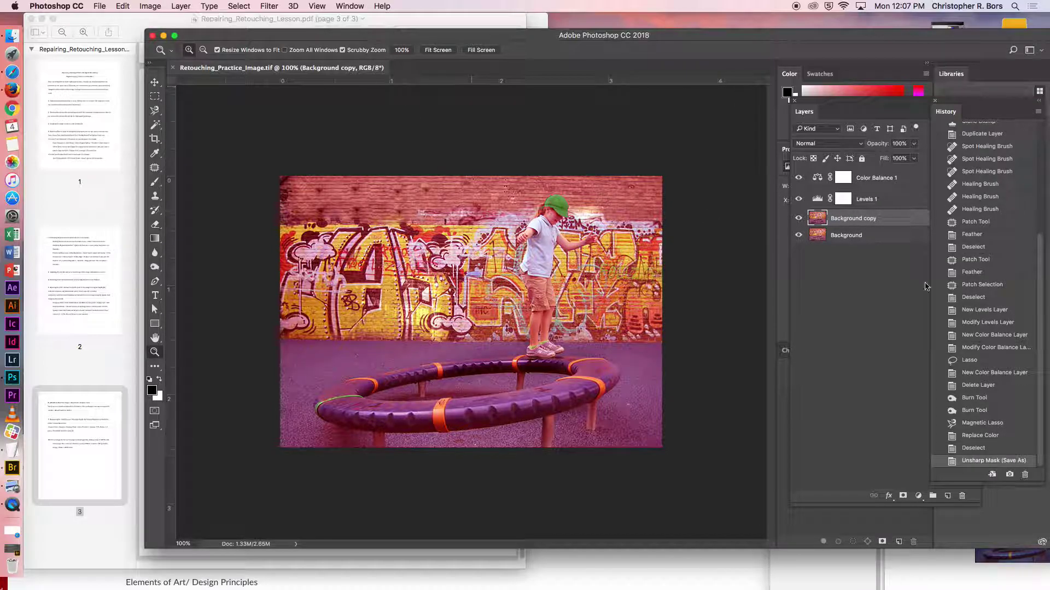
pyautogui.click(993, 448)
pyautogui.click(994, 461)
# Convert the photo to CMYK Color with its layers flattened, accepting the U.S. Web Coated (SWOP) v2 profile
pyautogui.click(143, 5)
pyautogui.moveTo(164, 19)
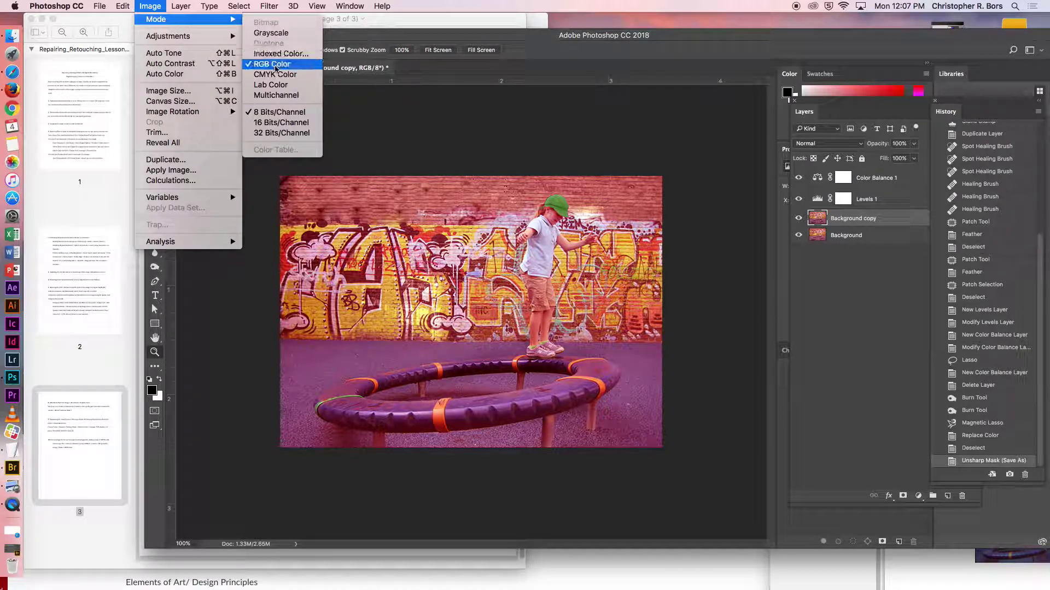
pyautogui.click(277, 74)
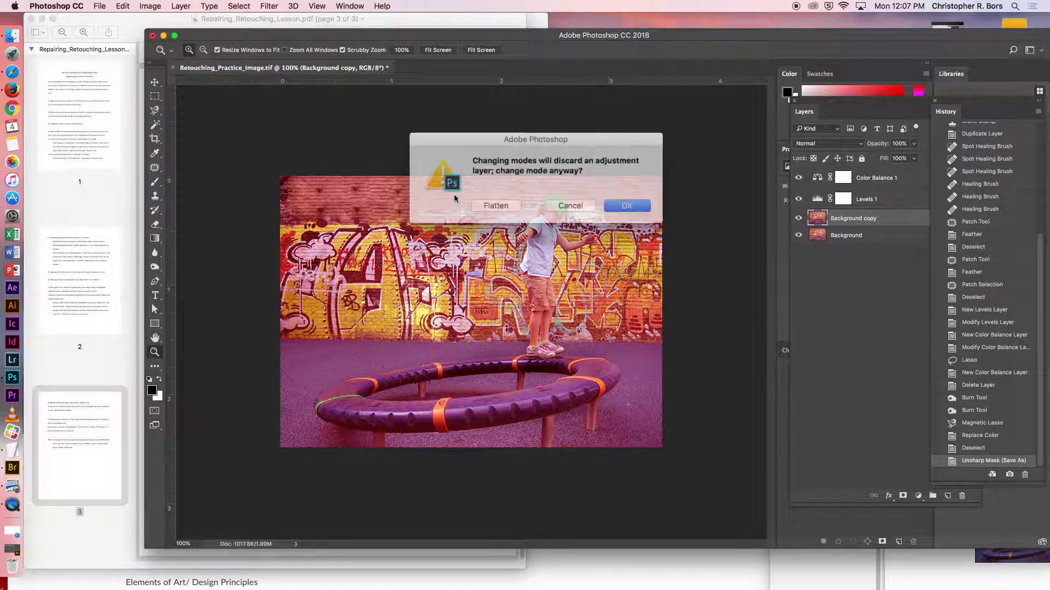
pyautogui.click(504, 203)
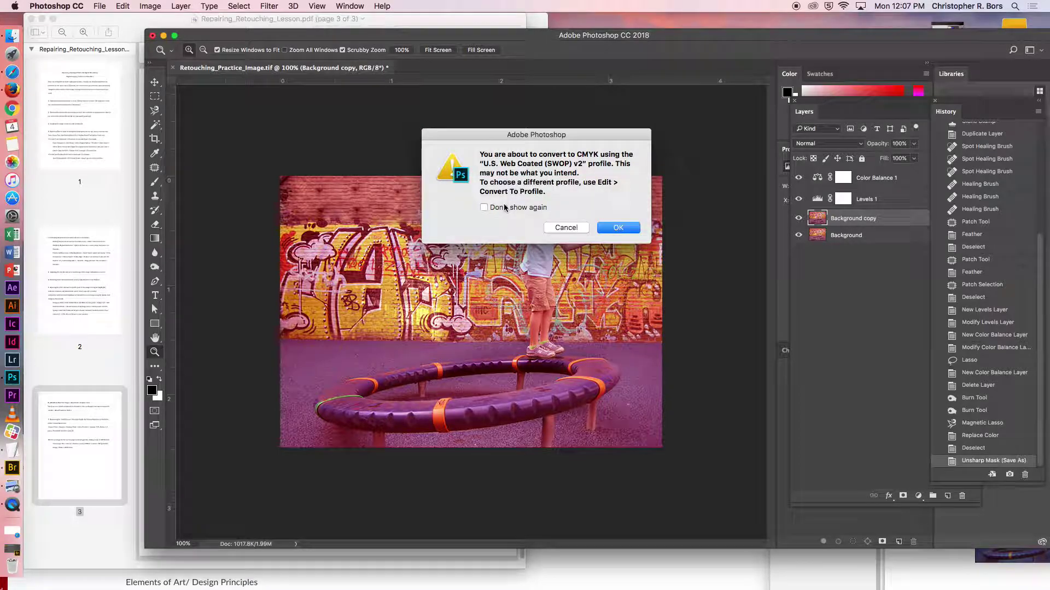
pyautogui.click(616, 225)
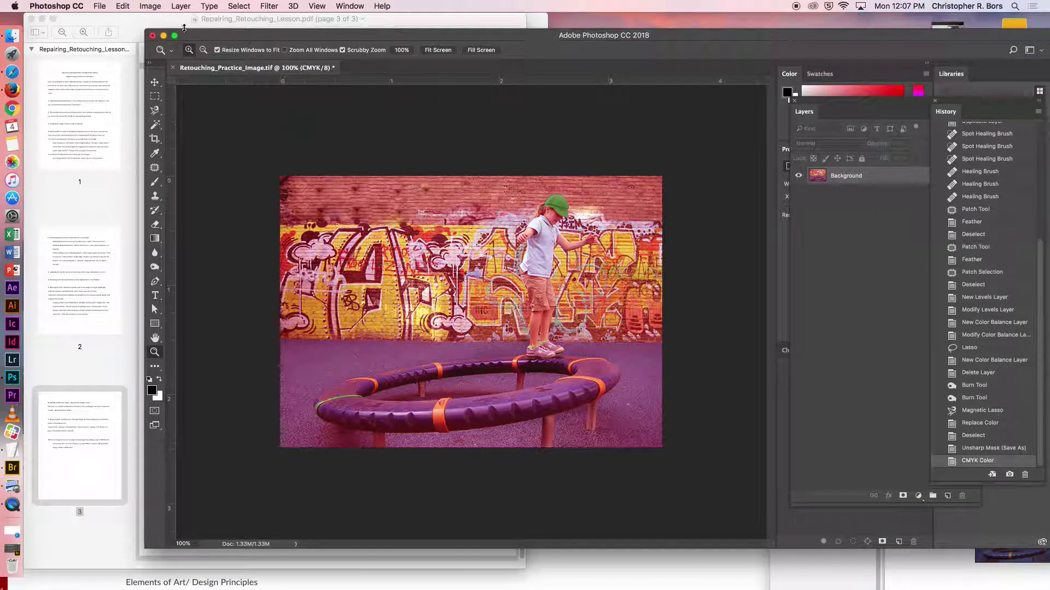
# Save the CMYK version on the Desktop as the uncompressed TIFF Retouching_Practice_Image_CMYK.tif
pyautogui.click(100, 6)
pyautogui.click(117, 119)
pyautogui.click(562, 81)
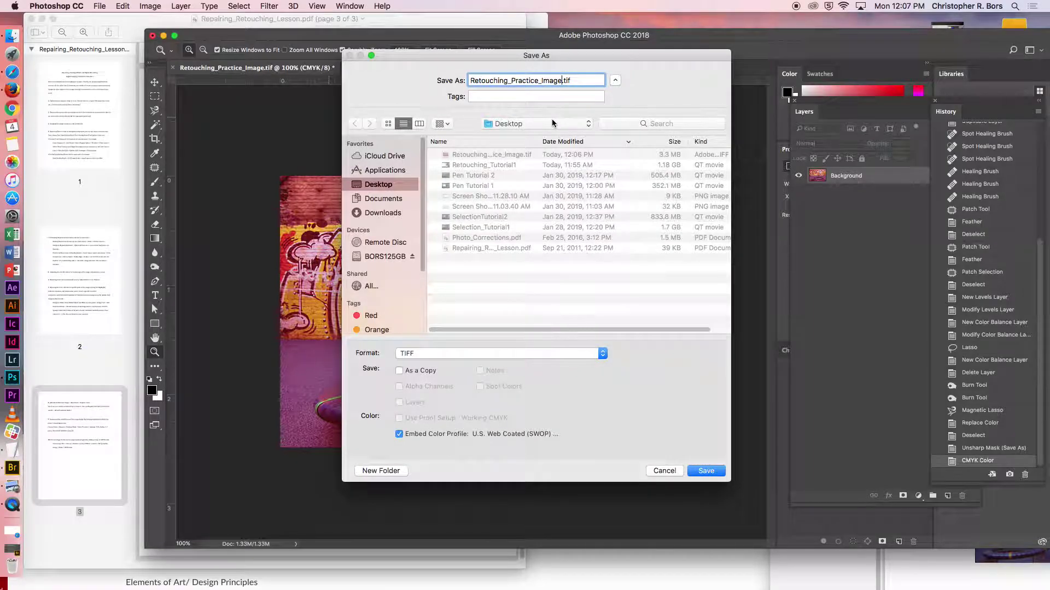
pyautogui.write('_CMYK')
pyautogui.click(711, 473)
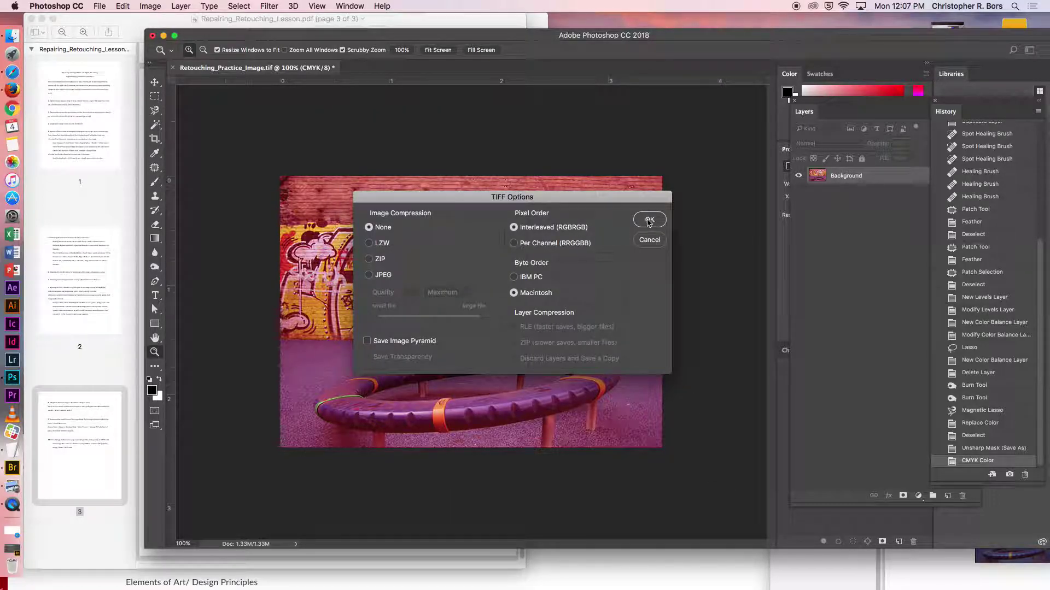
pyautogui.click(649, 219)
pyautogui.moveTo(542, 35); pyautogui.dragTo(448, 26)
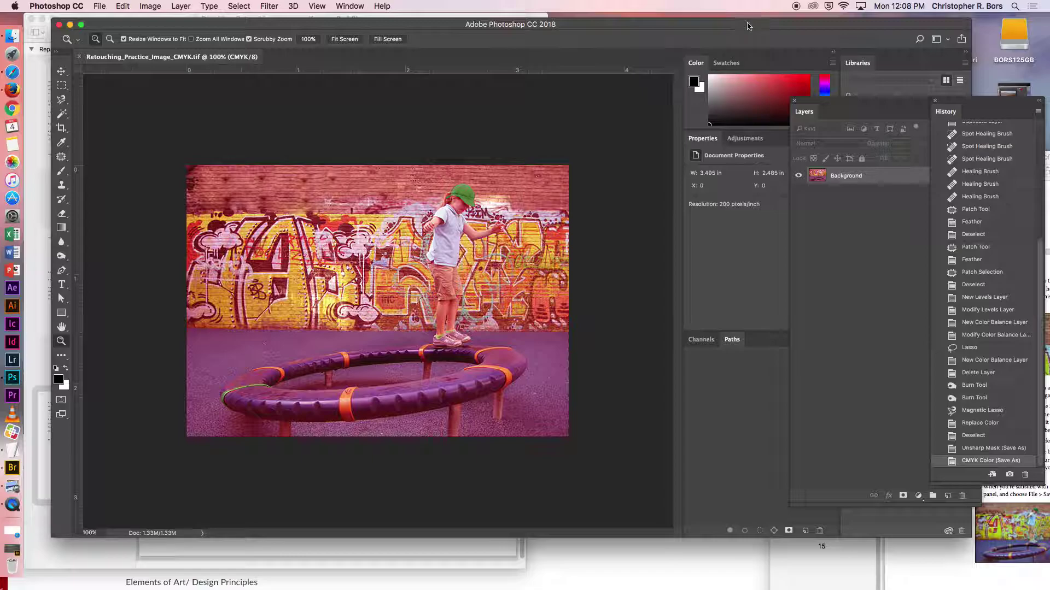
pyautogui.moveTo(529, 25)
pyautogui.mouseDown()
pyautogui.moveTo(860, 86)
pyautogui.moveTo(585, 59)
pyautogui.moveTo(531, 47)
pyautogui.moveTo(530, 33)
pyautogui.mouseUp()
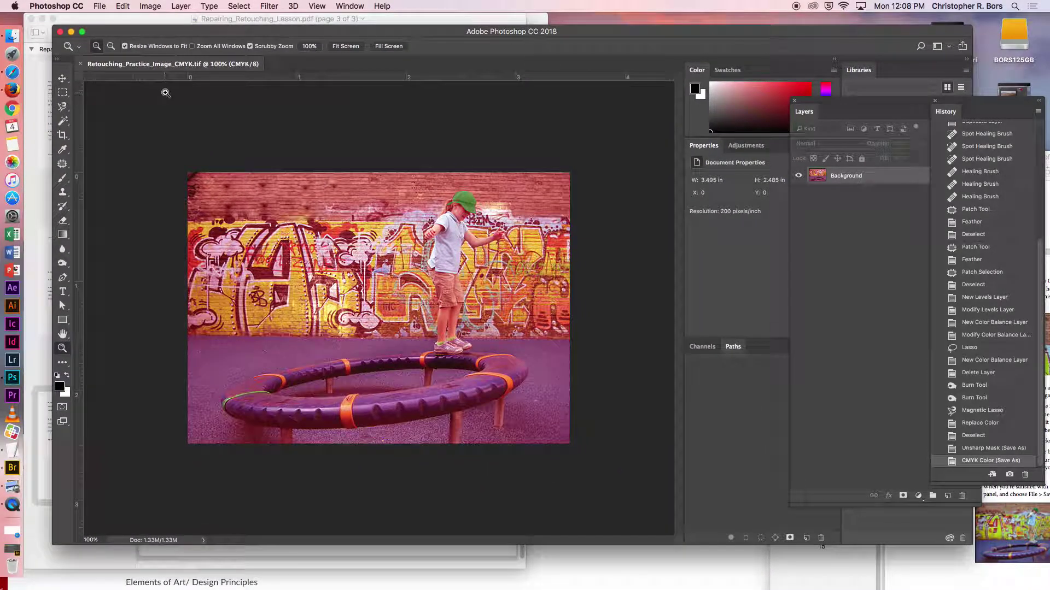